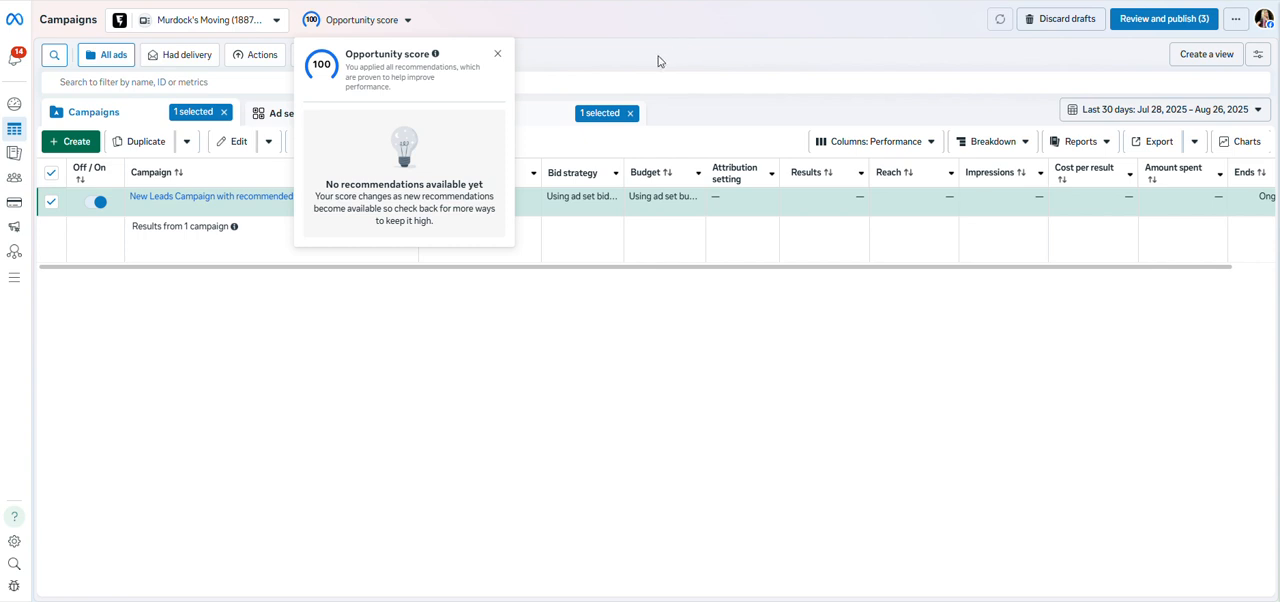
Create a new auction campaign with the Leads objective using the recommended settings setup.
{"action": "left_click", "coordinate": [496, 54]}
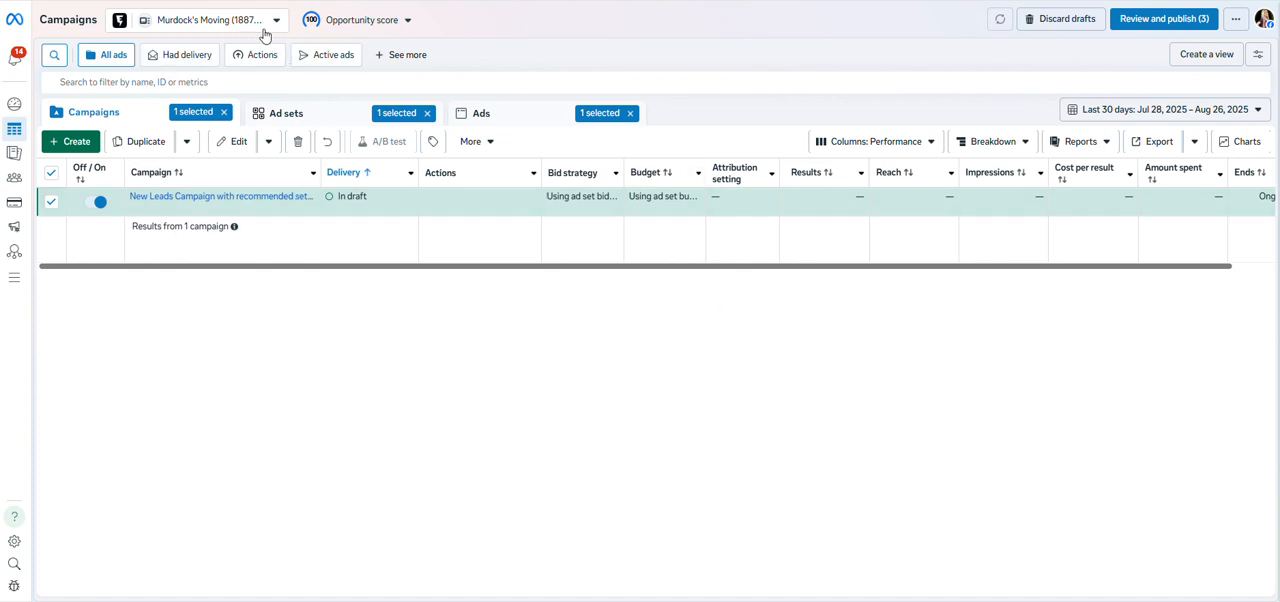
{"action": "left_click", "coordinate": [91, 147]}
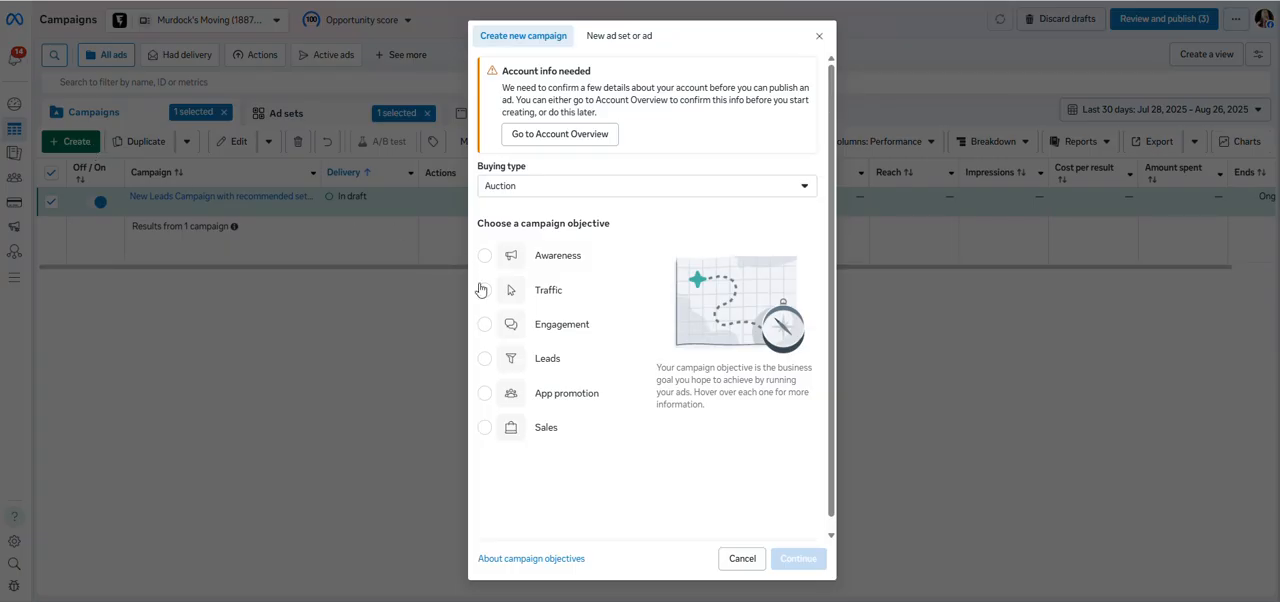
{"action": "left_click", "coordinate": [515, 359]}
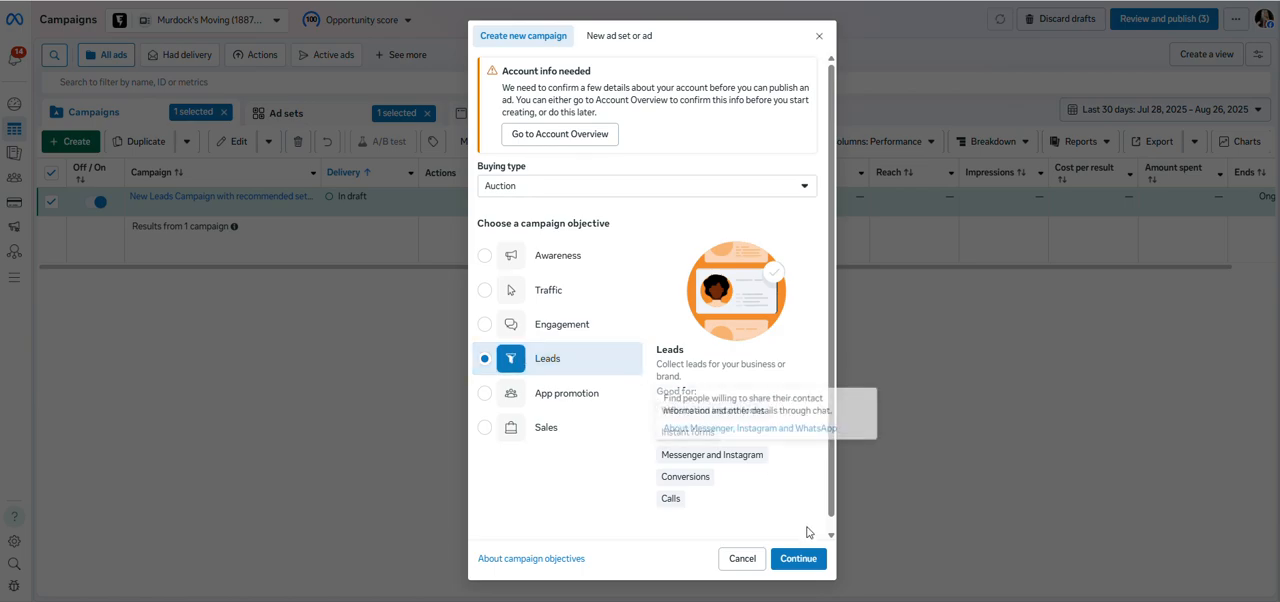
{"action": "left_click", "coordinate": [812, 558]}
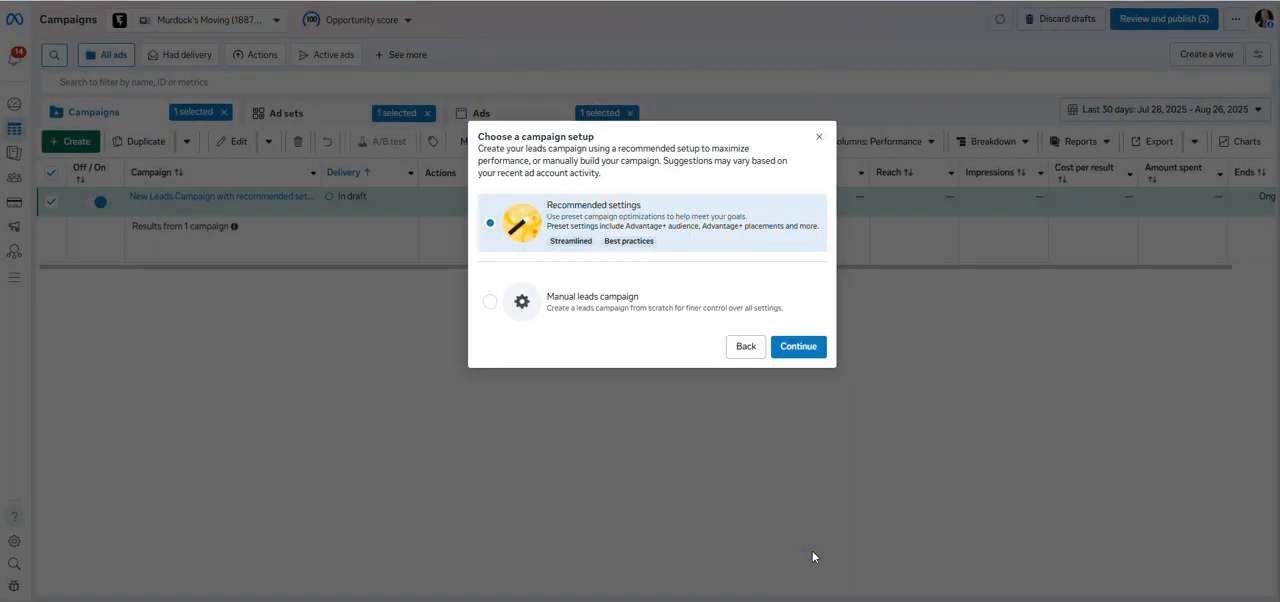
{"action": "left_click", "coordinate": [789, 347]}
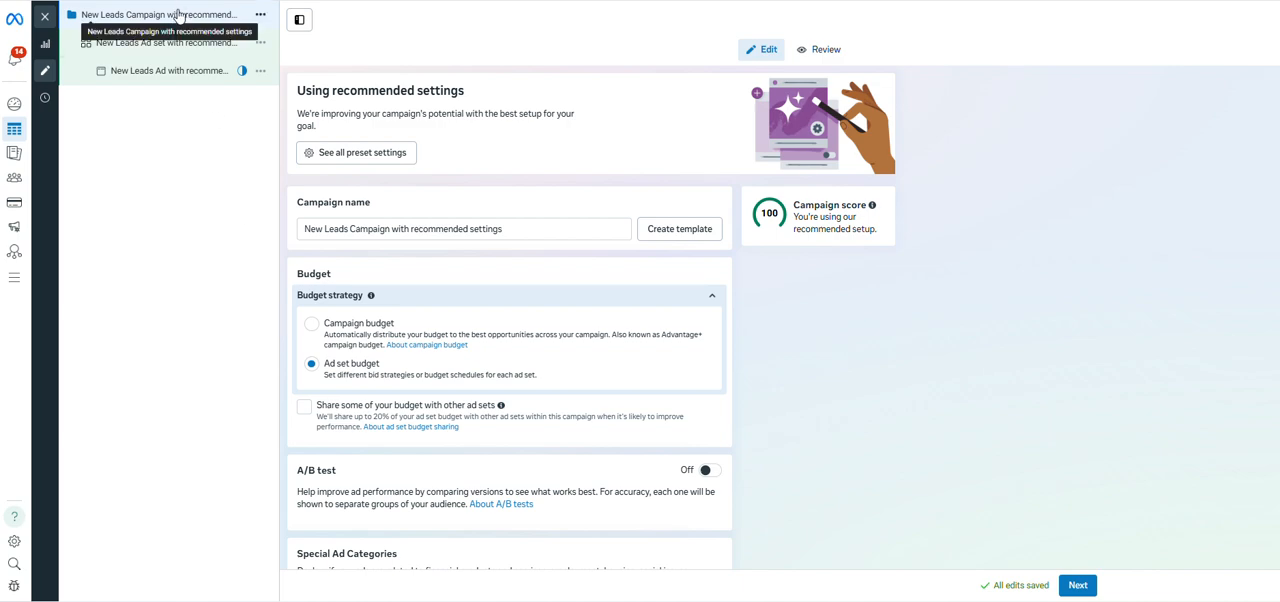
Open the new leads ad set and expand the additional options of its audience controls.
{"action": "left_click", "coordinate": [147, 59]}
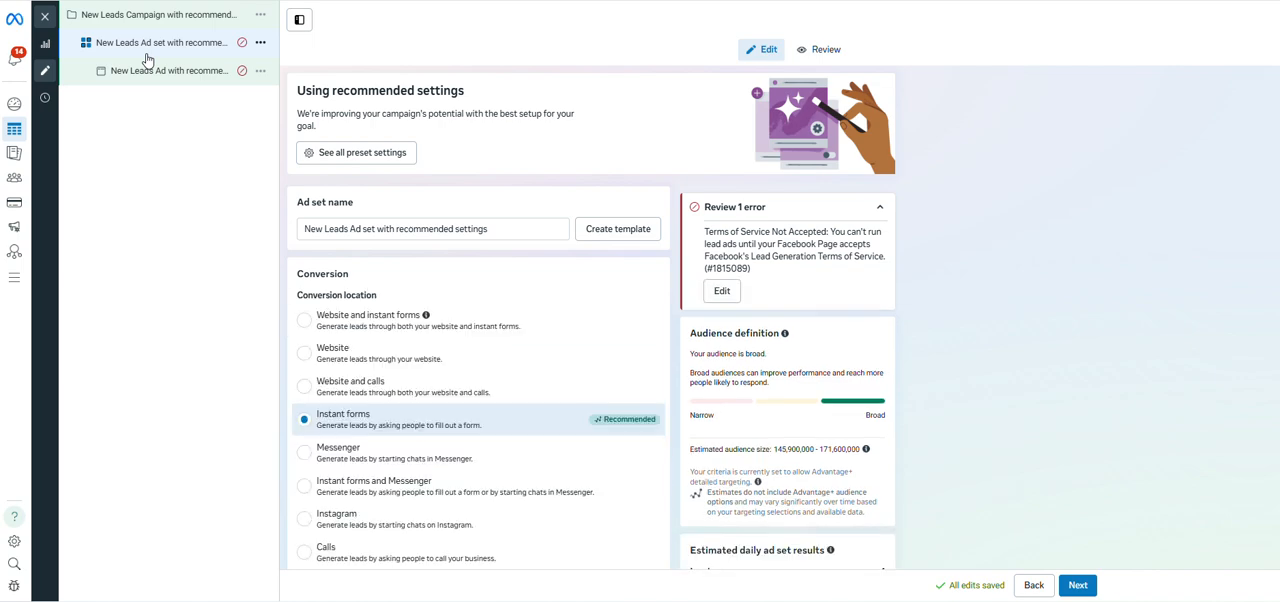
{"action": "scroll", "coordinate": [417, 277], "scroll_direction": "down", "scroll_amount": 6}
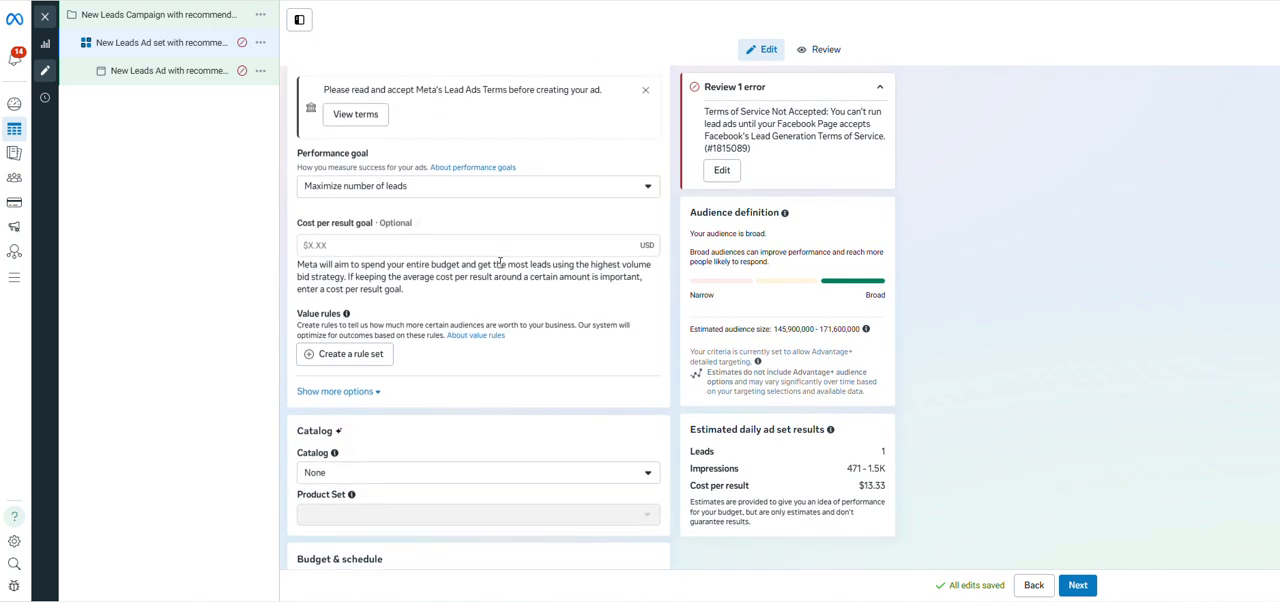
{"action": "scroll", "coordinate": [500, 262], "scroll_direction": "down", "scroll_amount": 5}
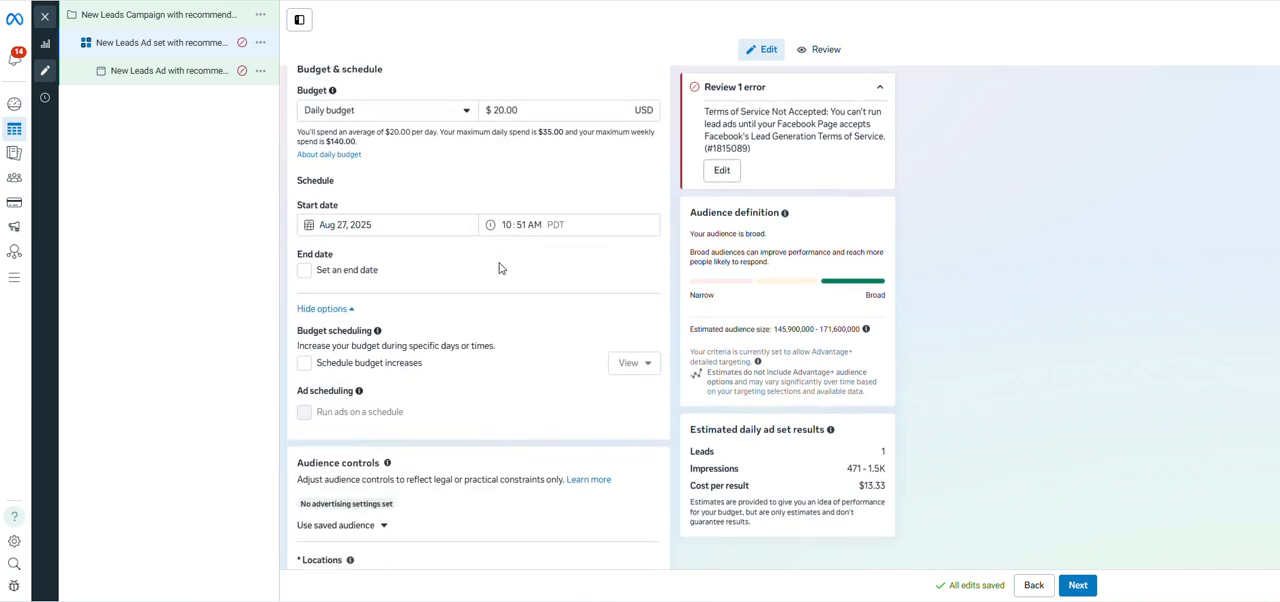
{"action": "scroll", "coordinate": [500, 268], "scroll_direction": "down", "scroll_amount": 3}
{"action": "scroll", "coordinate": [479, 352], "scroll_direction": "up", "scroll_amount": 1}
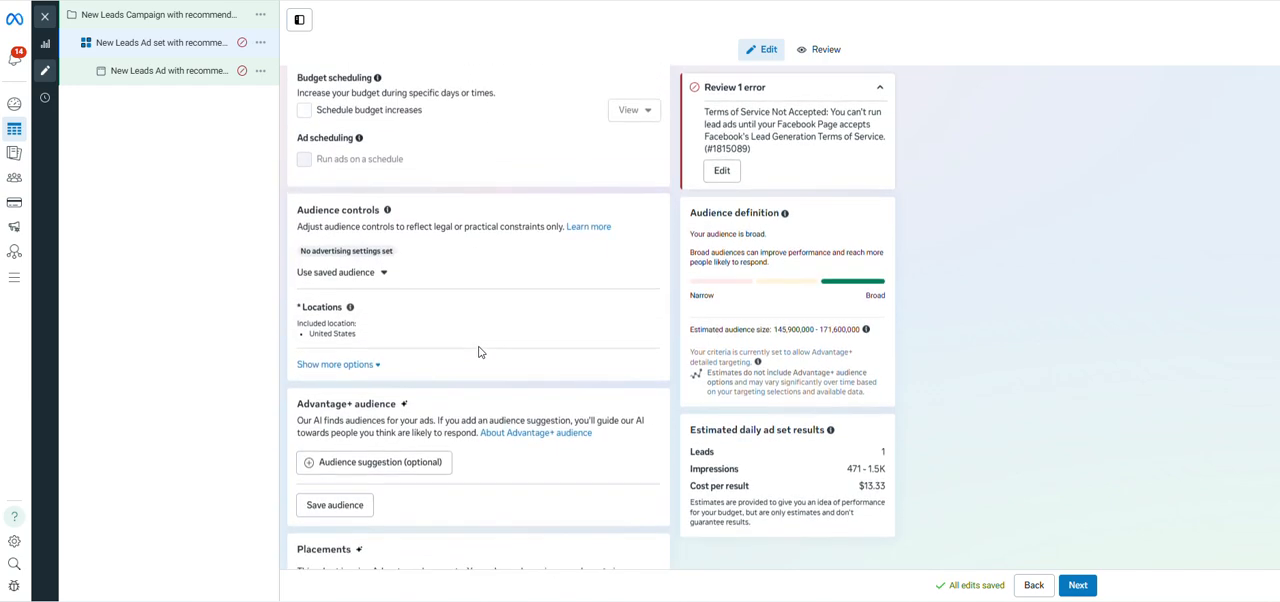
{"action": "left_click", "coordinate": [360, 375]}
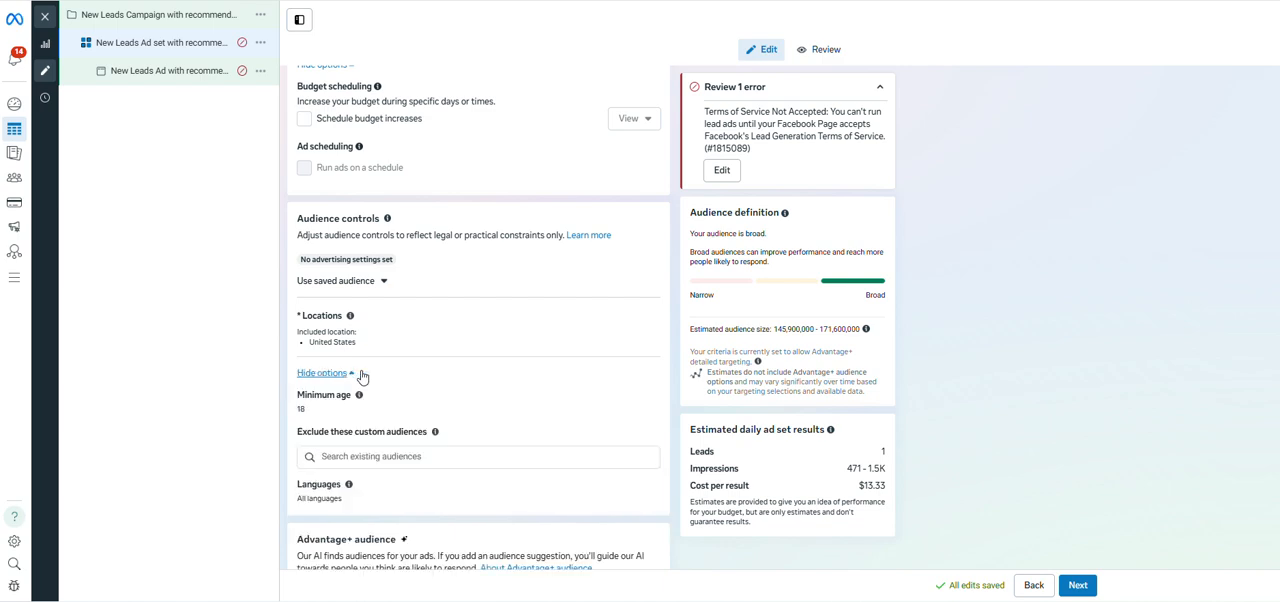
Expand the optional audience suggestion for the Advantage+ audience and check the existing custom audiences.
{"action": "scroll", "coordinate": [371, 284], "scroll_direction": "down", "scroll_amount": 1}
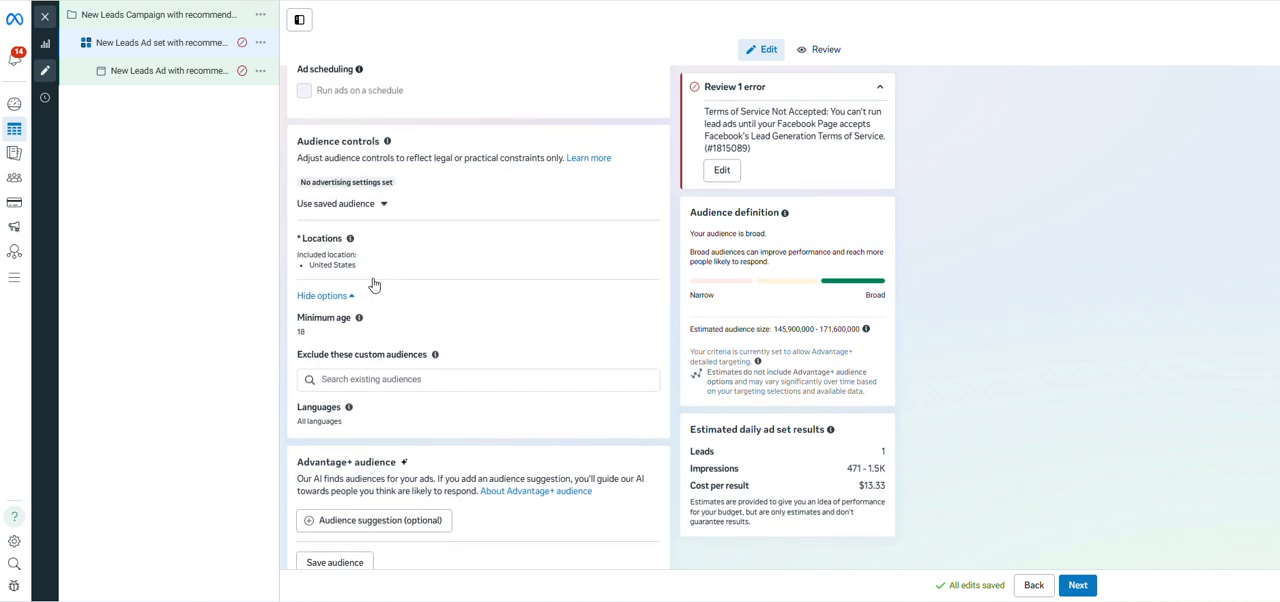
{"action": "scroll", "coordinate": [375, 287], "scroll_direction": "down", "scroll_amount": 2}
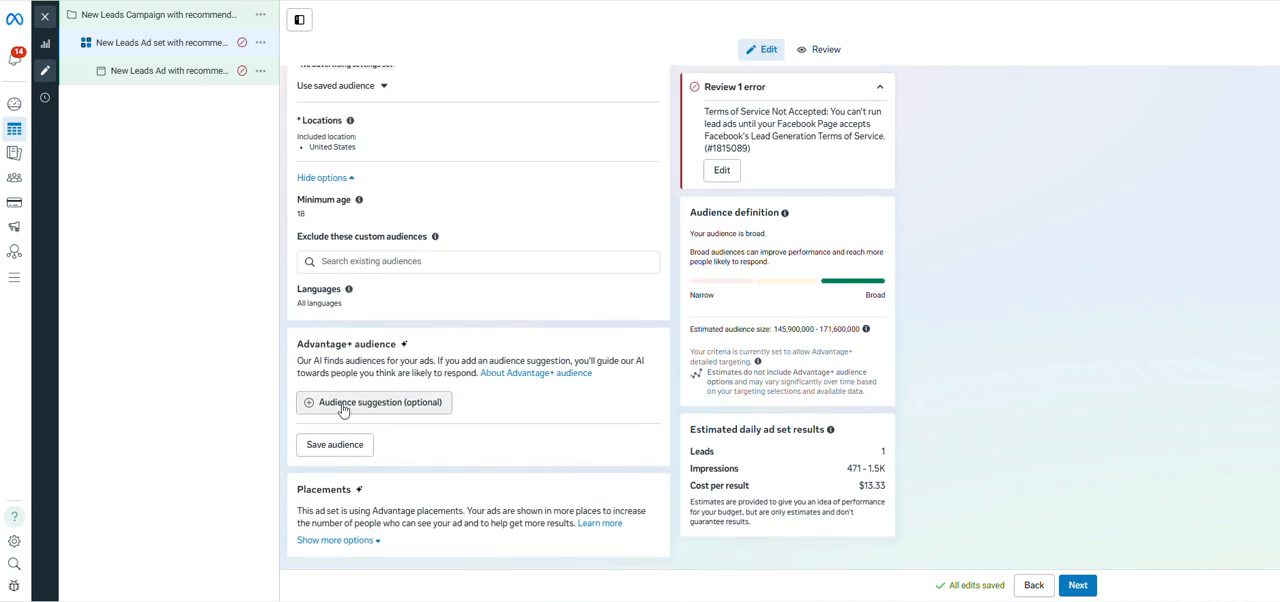
{"action": "left_click", "coordinate": [423, 418]}
{"action": "scroll", "coordinate": [423, 418], "scroll_direction": "down", "scroll_amount": 2}
{"action": "left_click", "coordinate": [425, 295]}
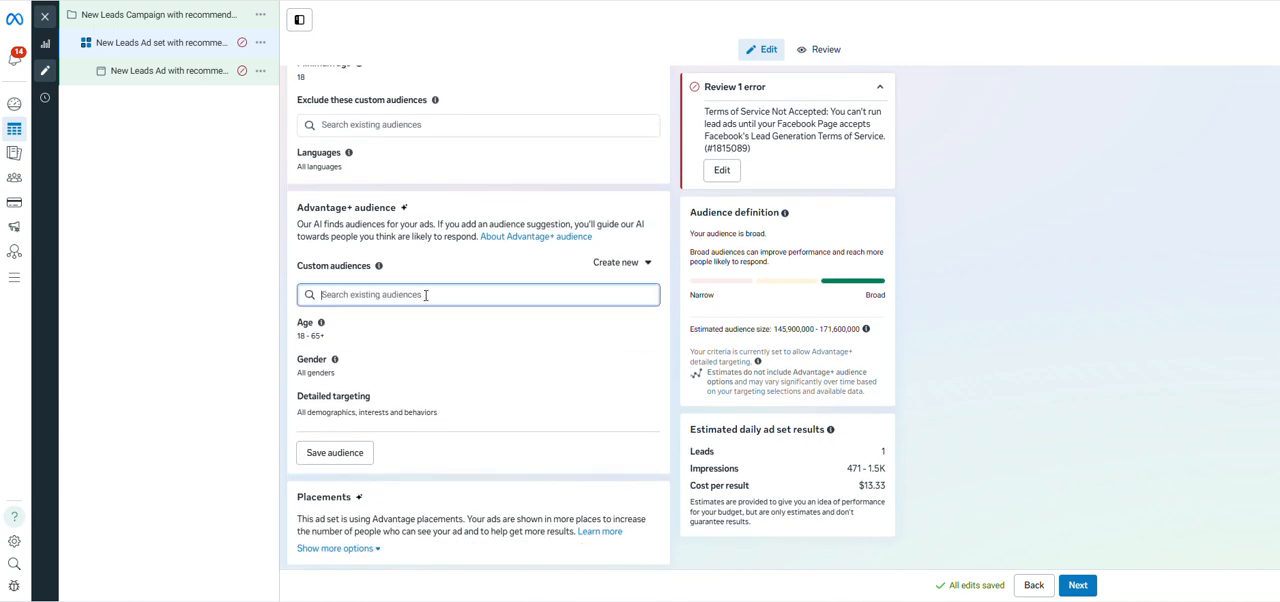
{"action": "left_click", "coordinate": [267, 313]}
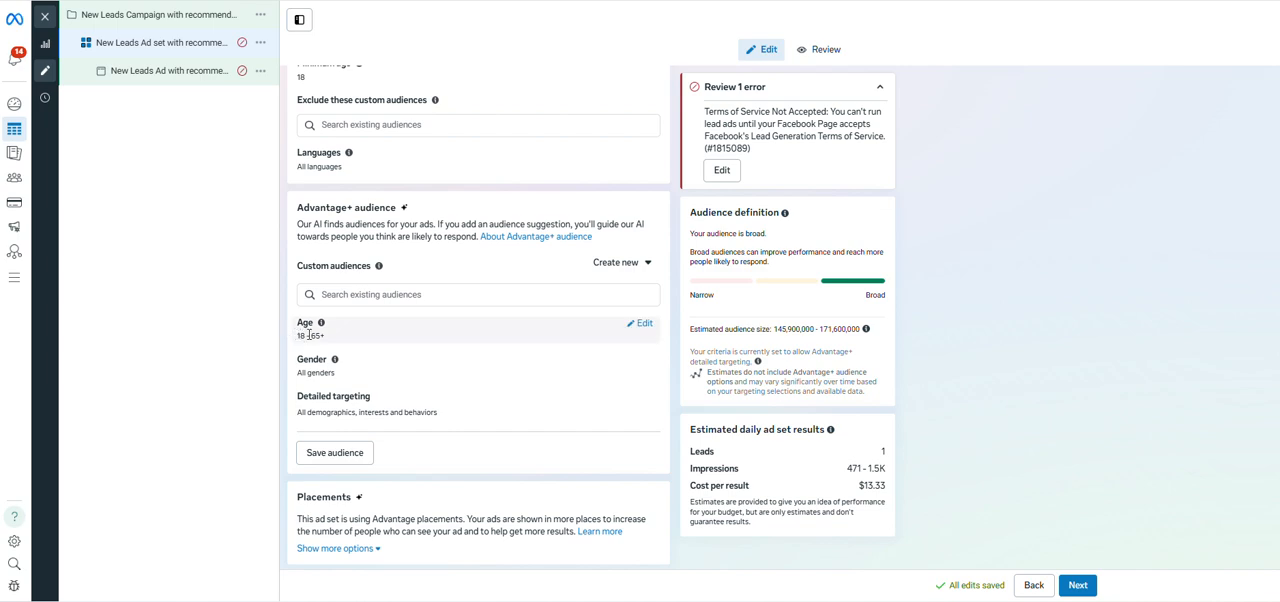
Set the lower age limit of the Advantage+ audience suggestion to 30.
{"action": "left_click", "coordinate": [644, 326]}
{"action": "left_click", "coordinate": [315, 344]}
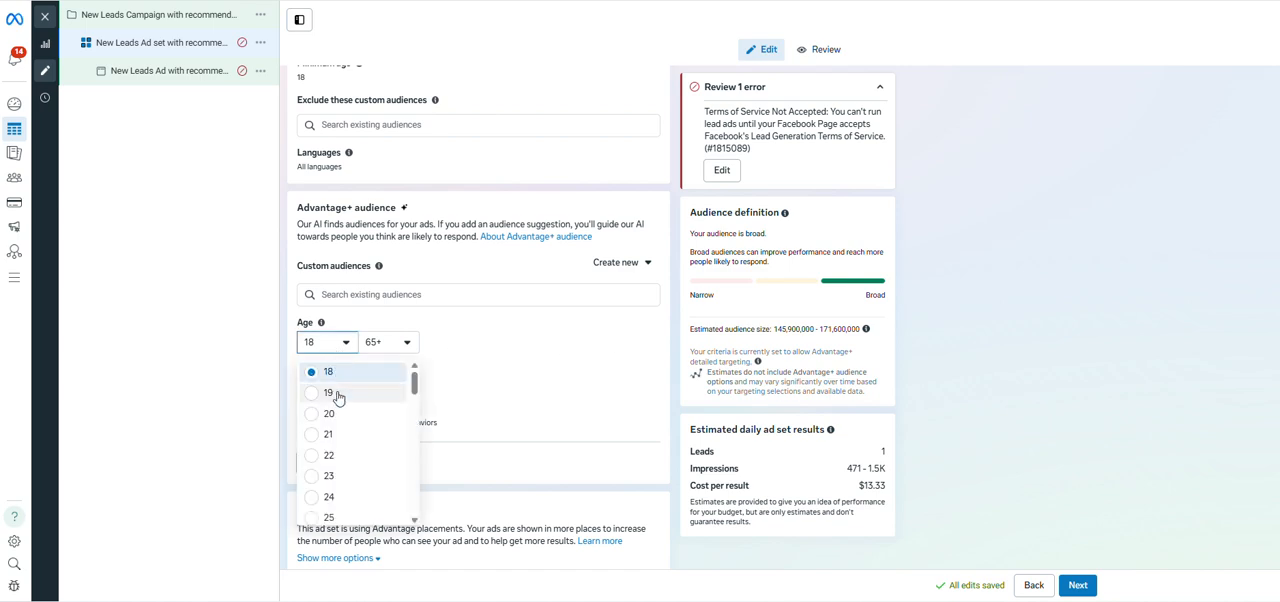
{"action": "scroll", "coordinate": [338, 398], "scroll_direction": "down", "scroll_amount": 5}
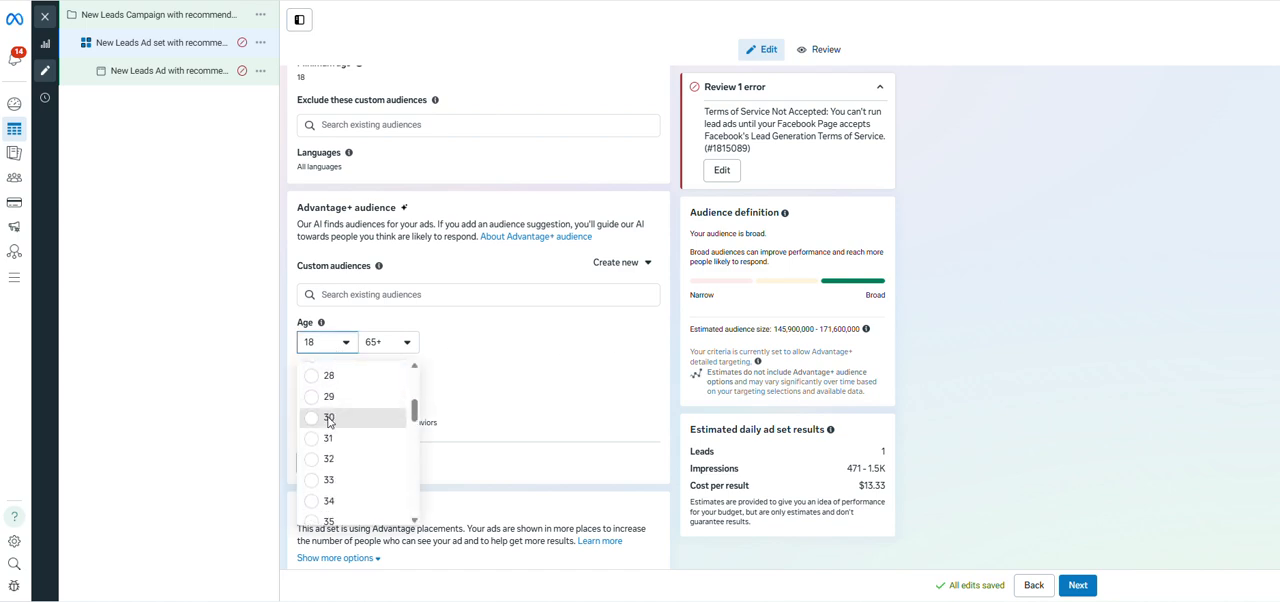
{"action": "left_click", "coordinate": [329, 418]}
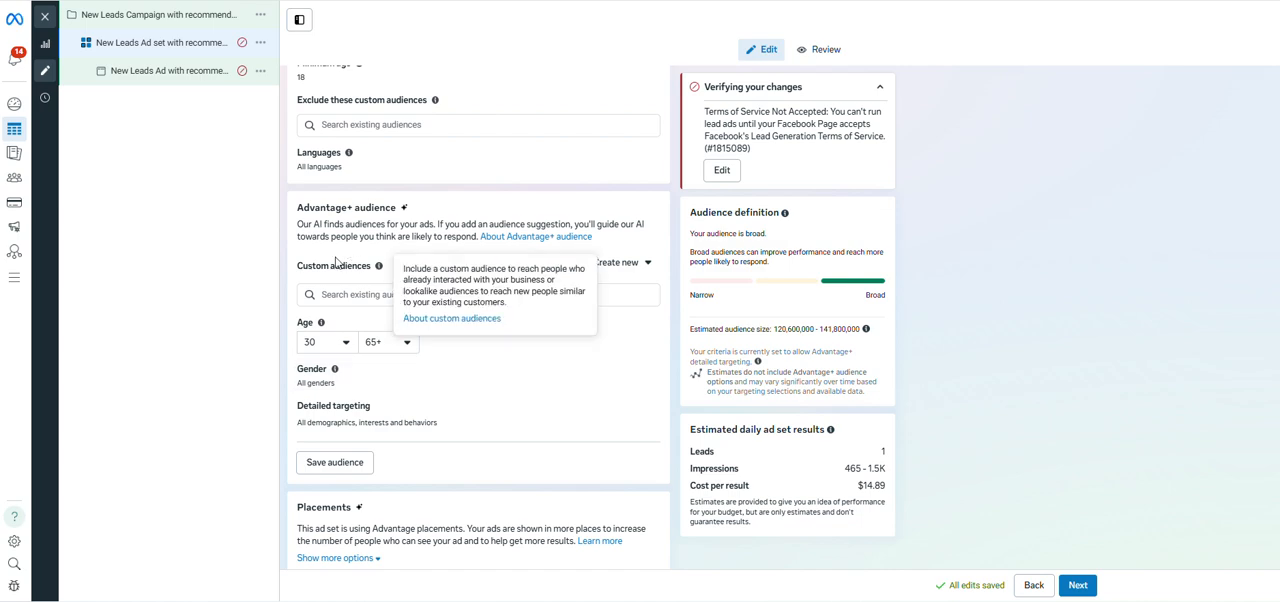
Start creating a new custom audience for the Advantage+ audience suggestion.
{"action": "mouse_move", "coordinate": [378, 267]}
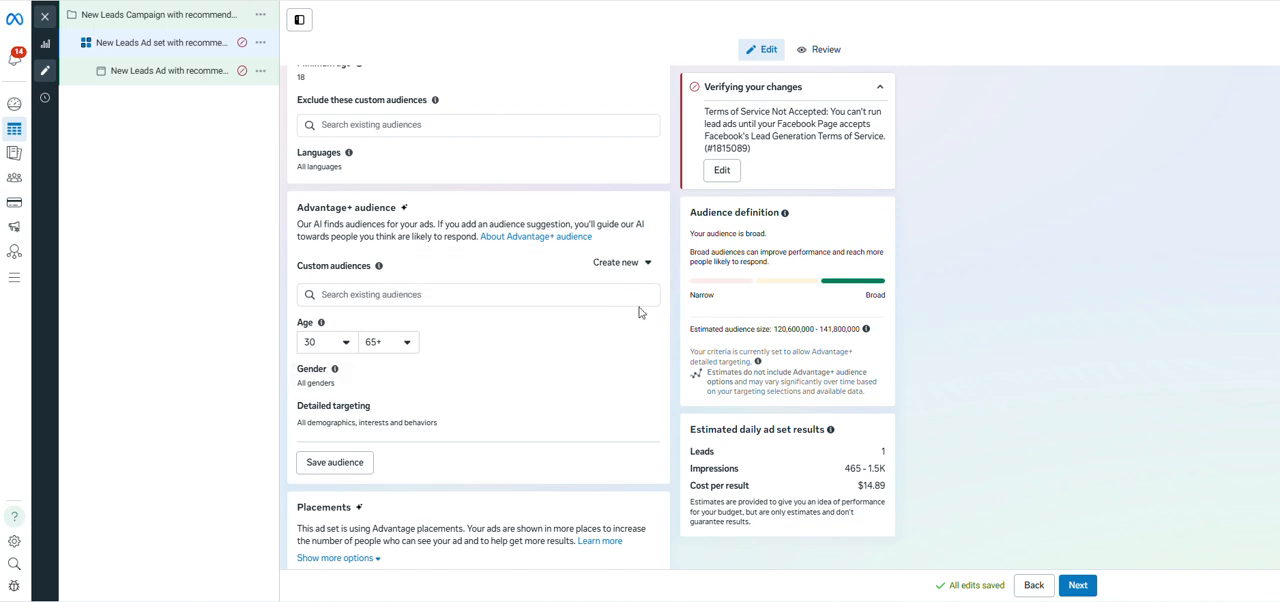
{"action": "left_click", "coordinate": [645, 266]}
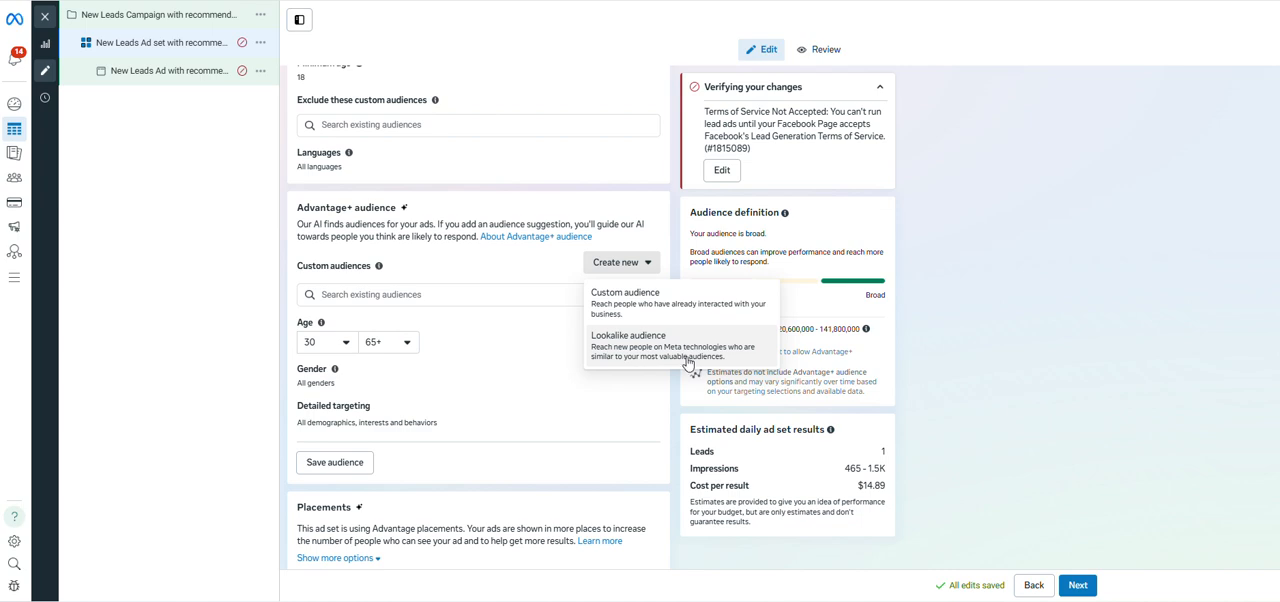
{"action": "left_click", "coordinate": [716, 304]}
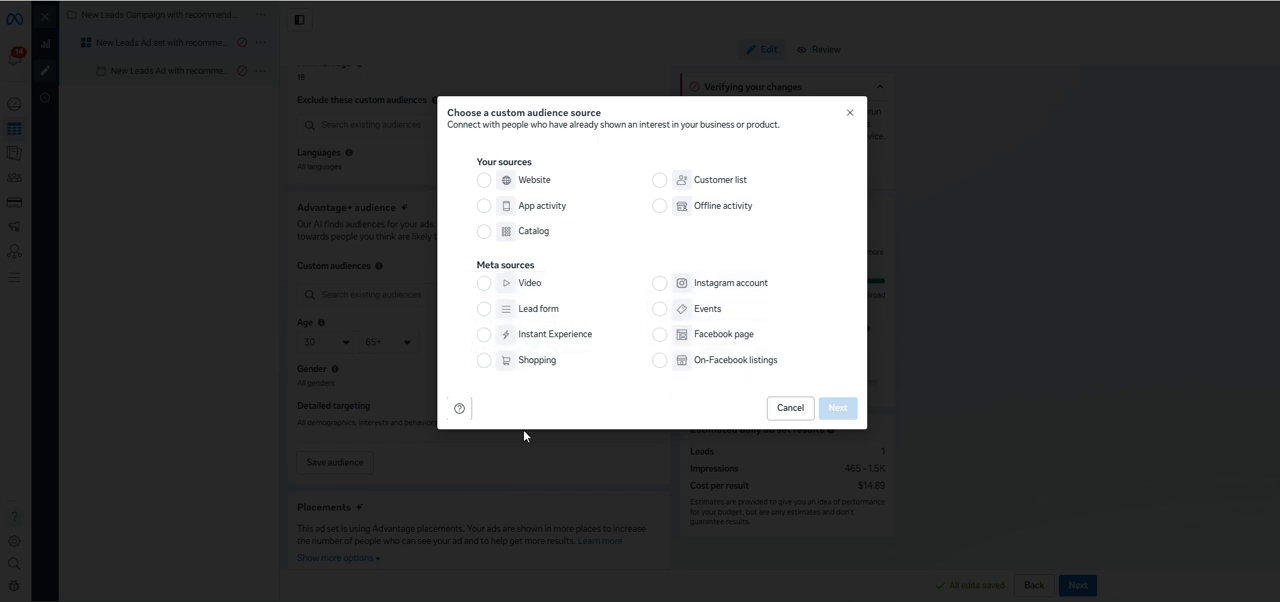
{"action": "left_click", "coordinate": [489, 311]}
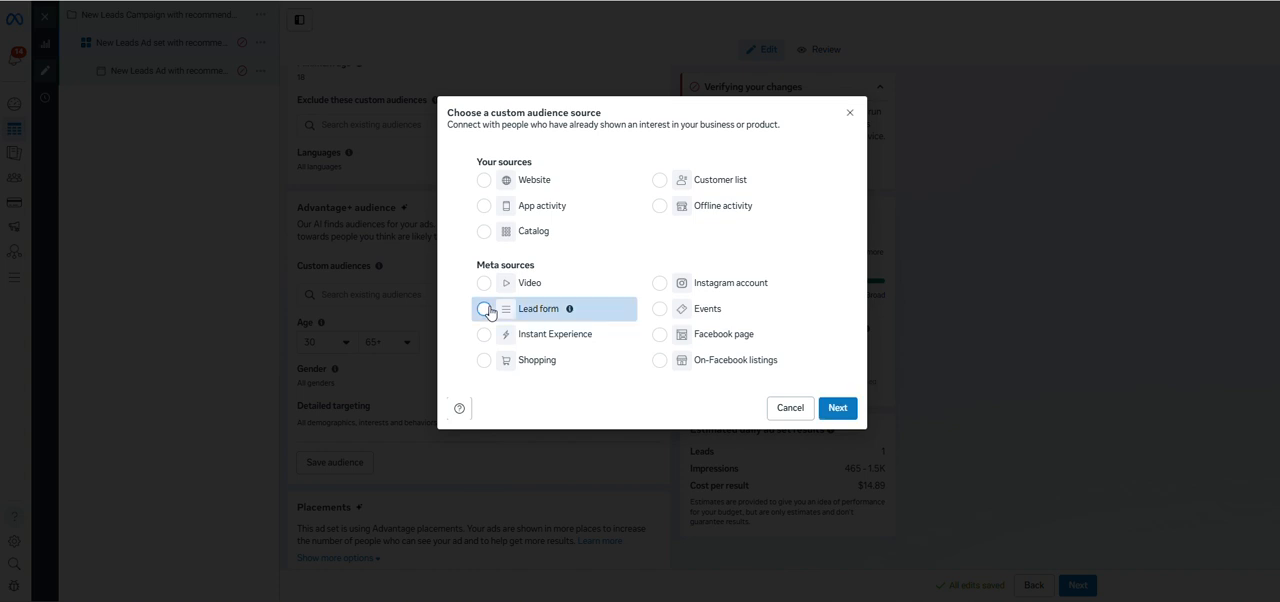
{"action": "left_click", "coordinate": [659, 311]}
{"action": "left_click", "coordinate": [657, 336]}
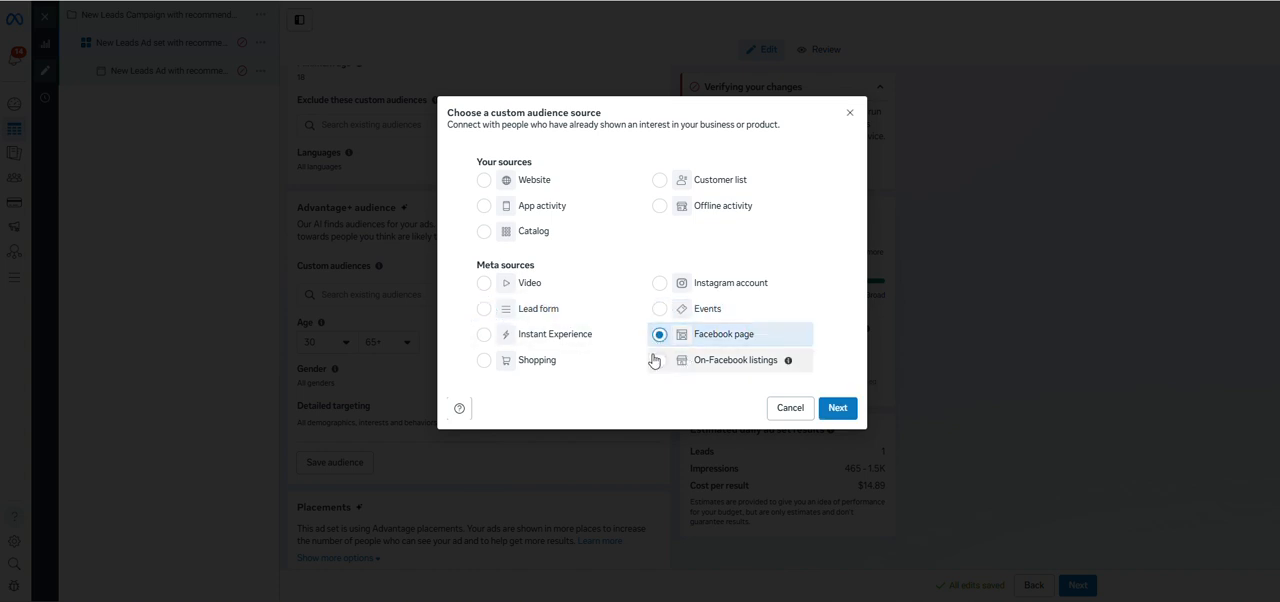
{"action": "left_click", "coordinate": [486, 365]}
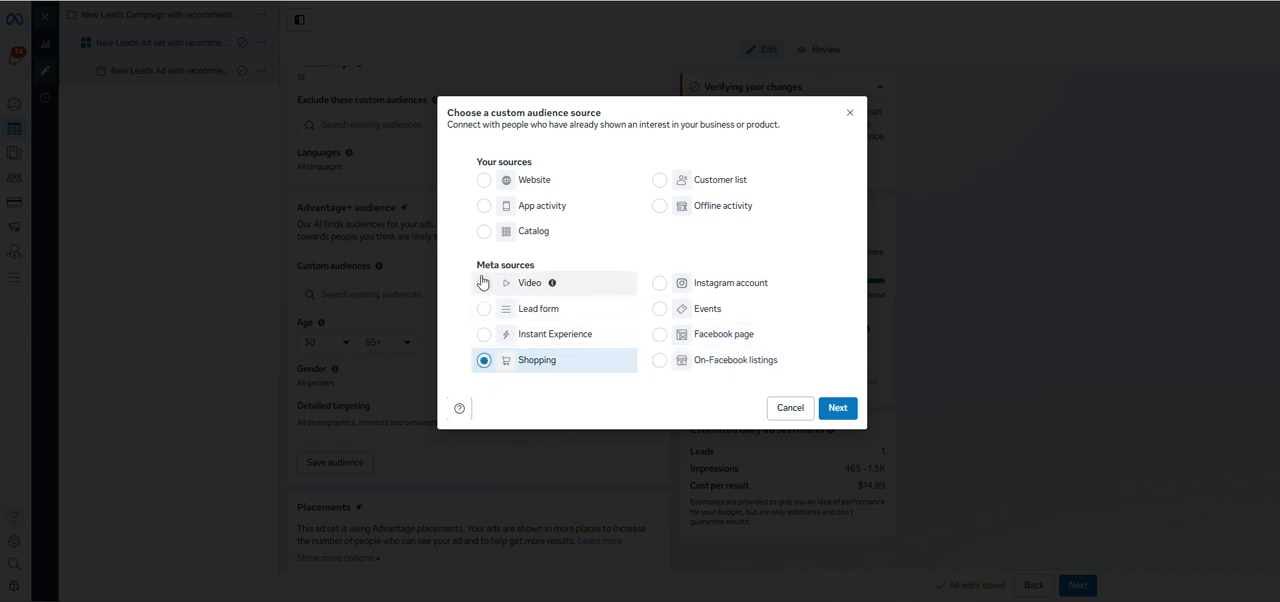
{"action": "left_click", "coordinate": [484, 180]}
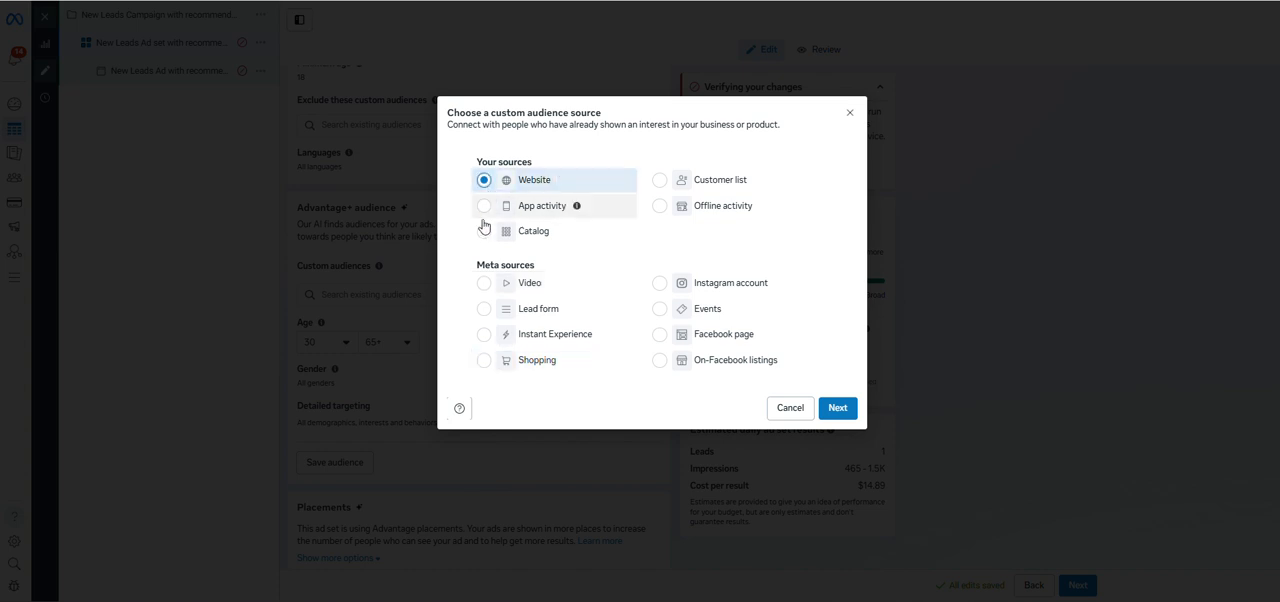
{"action": "left_click", "coordinate": [483, 208]}
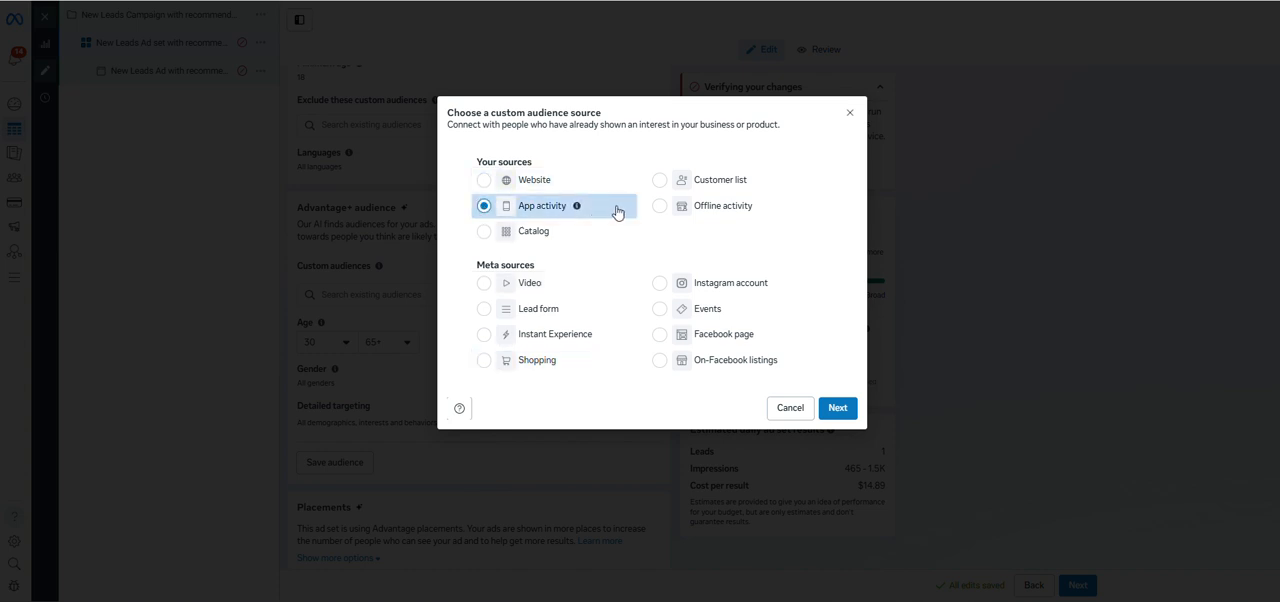
{"action": "left_click", "coordinate": [655, 207]}
{"action": "left_click", "coordinate": [482, 233]}
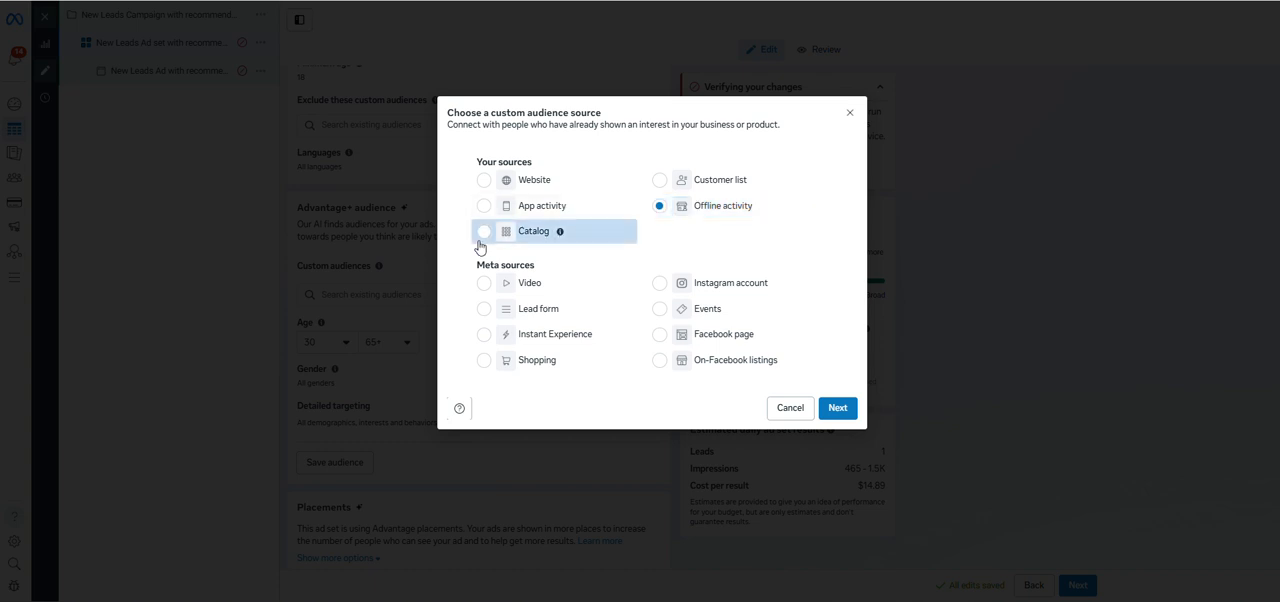
Choose Customer list as the custom audience source and continue to the list preparation.
{"action": "left_click", "coordinate": [672, 185]}
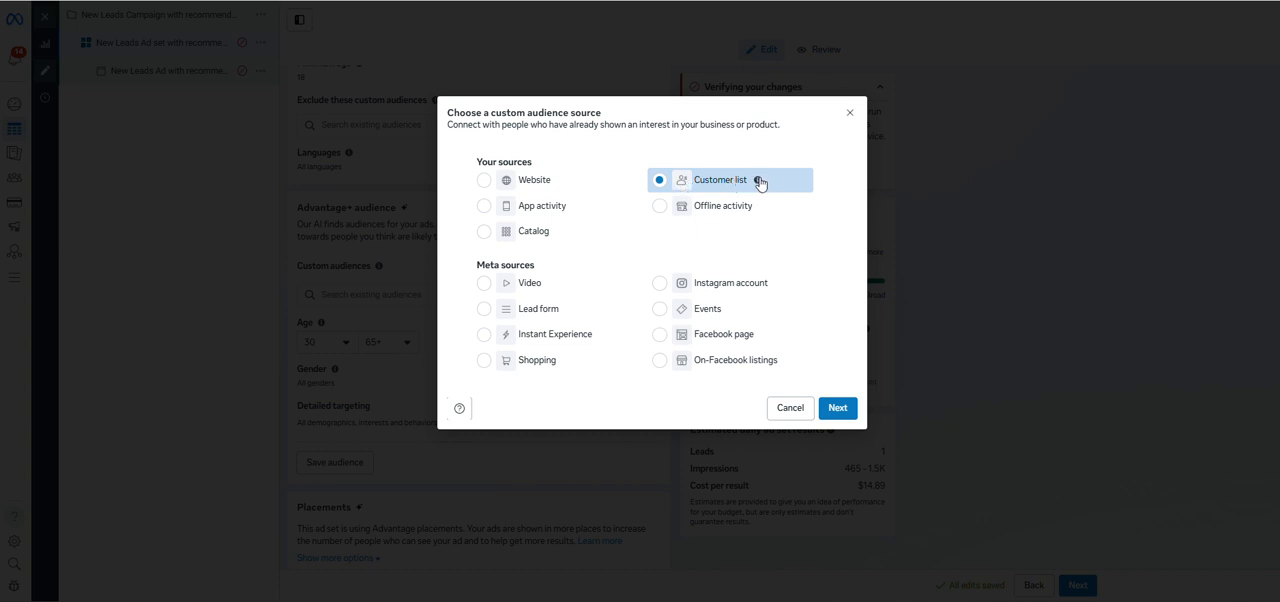
{"action": "left_click", "coordinate": [840, 408]}
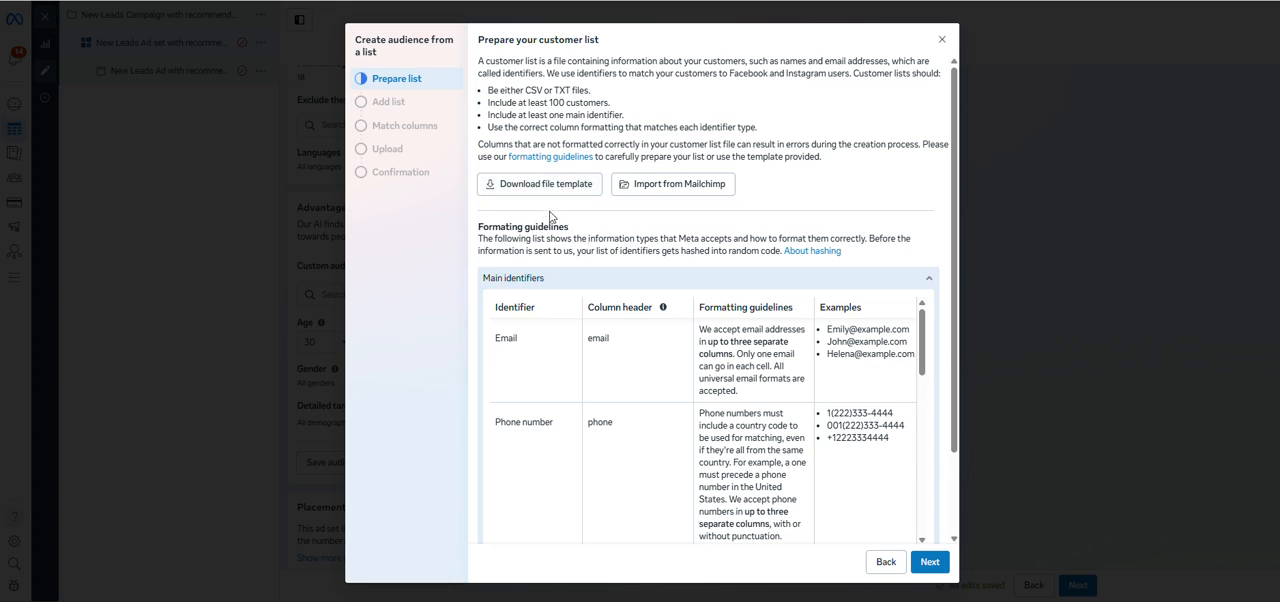
Examine the formatting guidelines for the main identifiers in the customer list, from email to Instagram Scoped User ID.
{"action": "scroll", "coordinate": [560, 360], "scroll_direction": "down", "scroll_amount": 10}
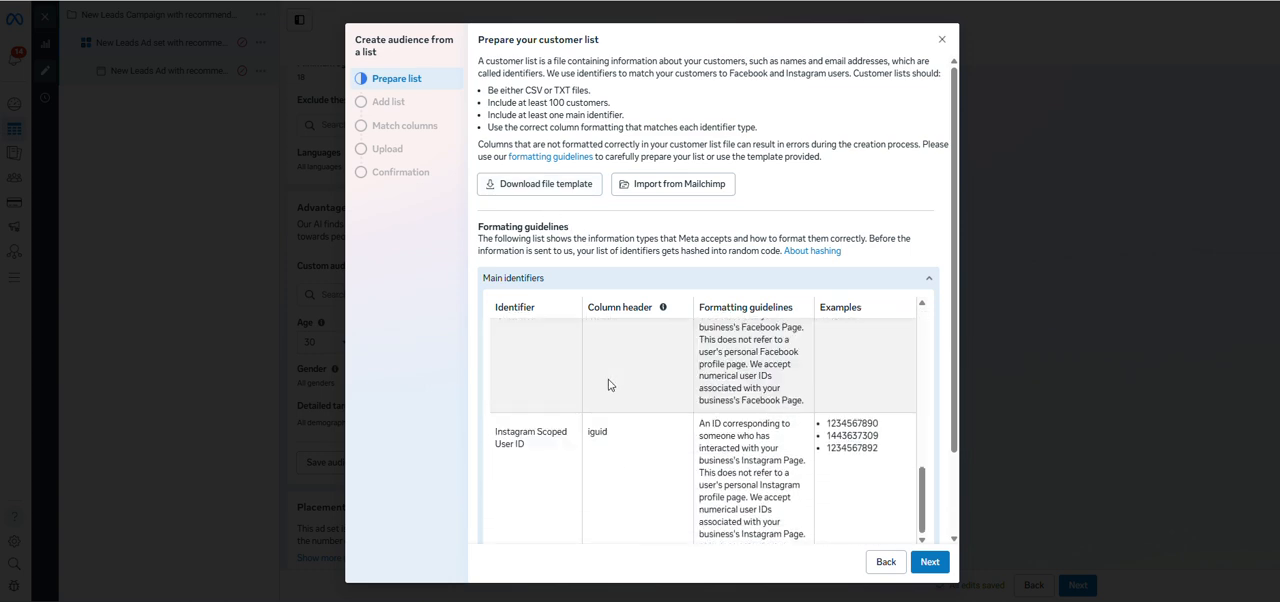
{"action": "scroll", "coordinate": [617, 415], "scroll_direction": "down", "scroll_amount": 2}
{"action": "scroll", "coordinate": [645, 405], "scroll_direction": "up", "scroll_amount": 10}
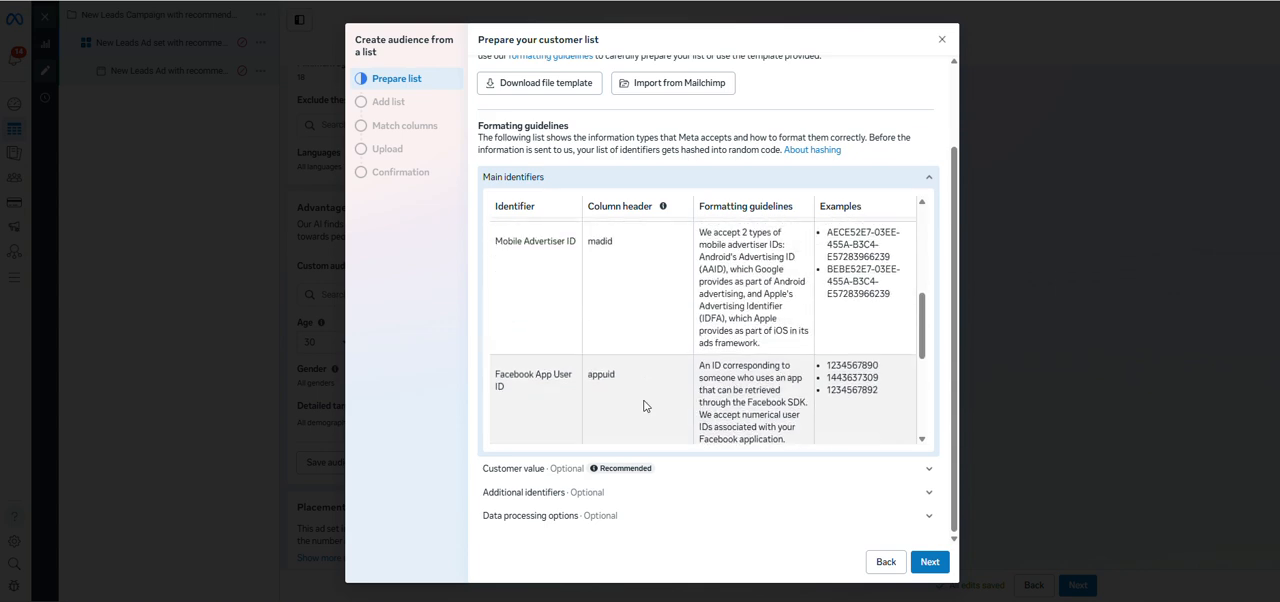
{"action": "scroll", "coordinate": [640, 274], "scroll_direction": "down", "scroll_amount": 3}
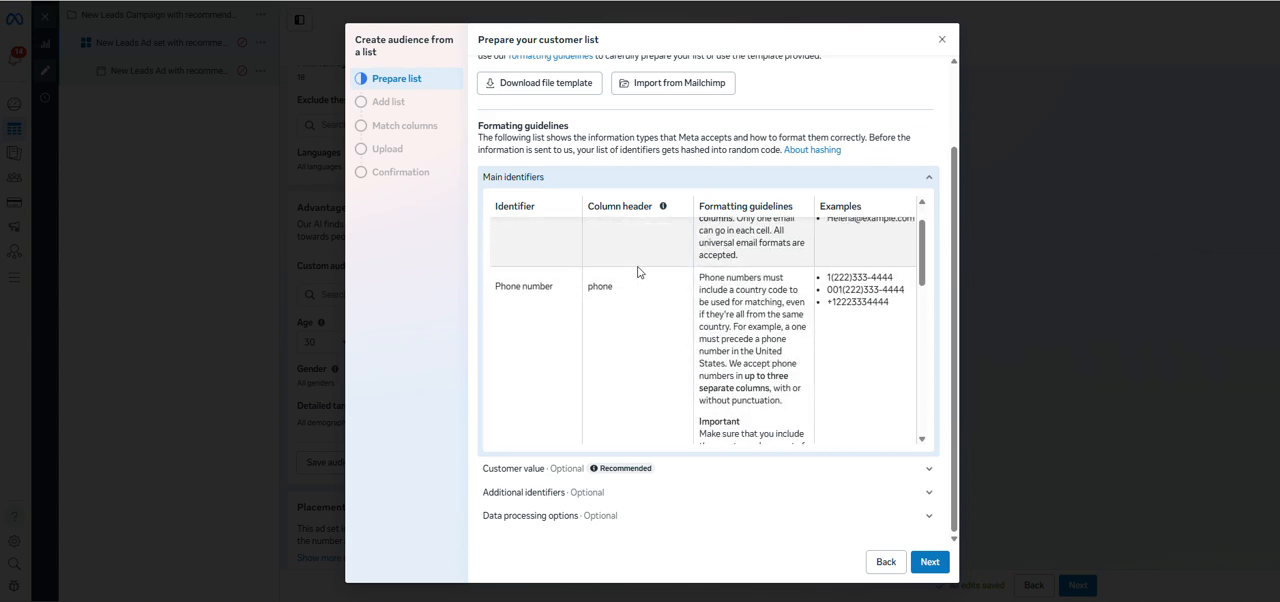
{"action": "scroll", "coordinate": [639, 272], "scroll_direction": "down", "scroll_amount": 5}
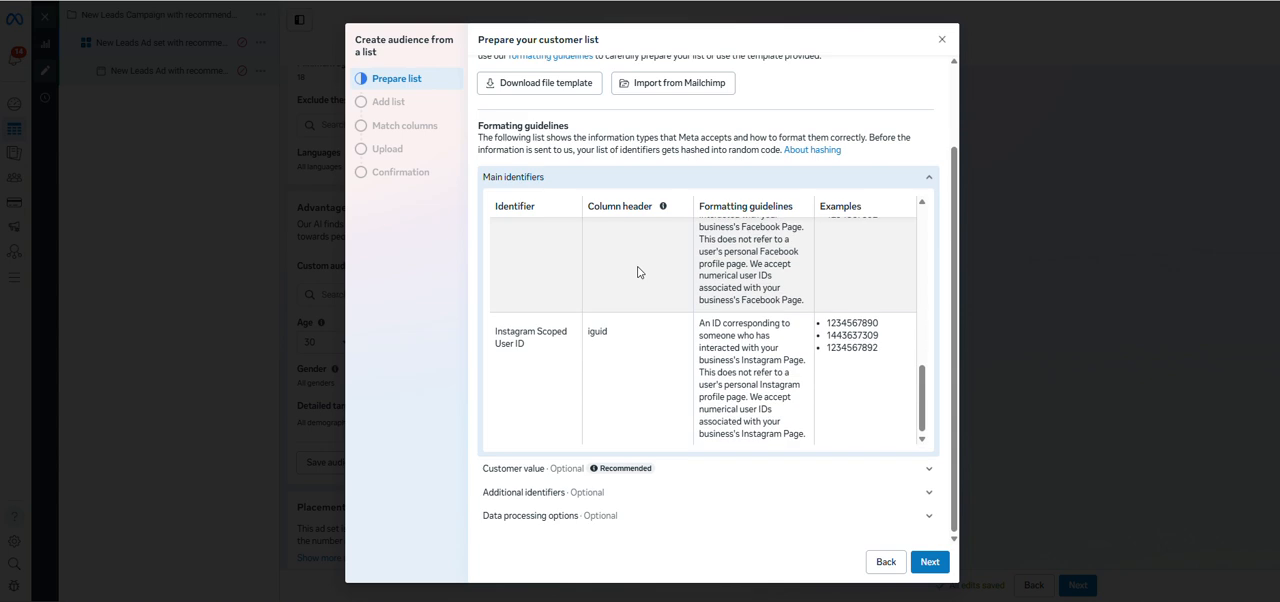
{"action": "scroll", "coordinate": [639, 272], "scroll_direction": "up", "scroll_amount": 6}
{"action": "scroll", "coordinate": [639, 272], "scroll_direction": "up", "scroll_amount": 2}
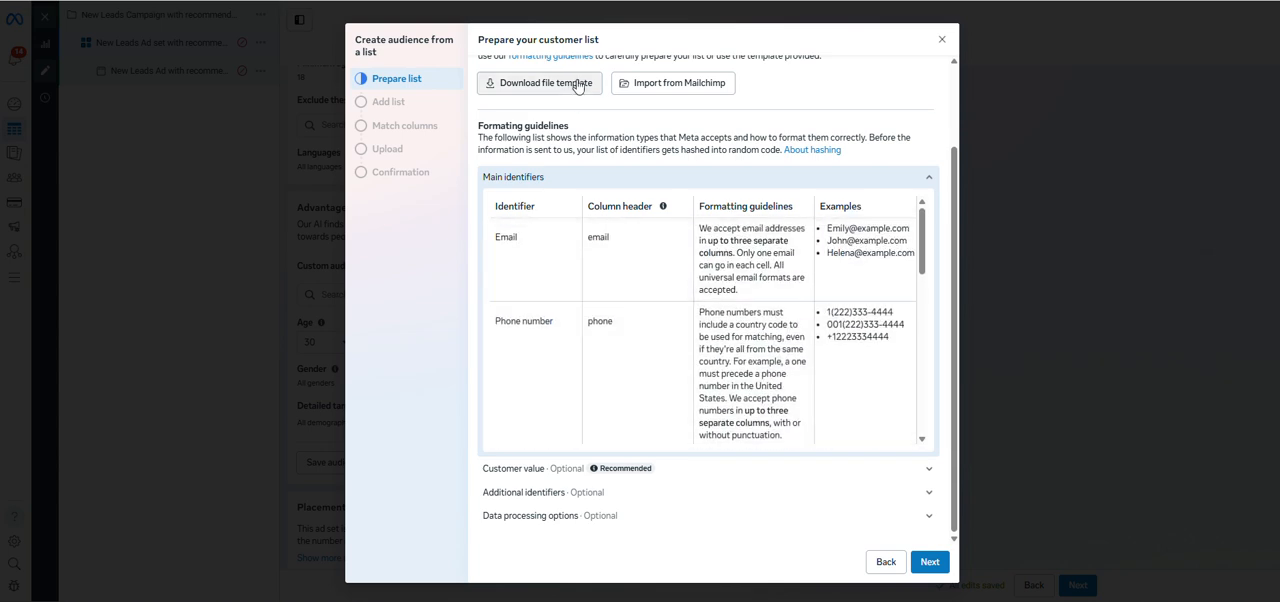
{"action": "scroll", "coordinate": [636, 289], "scroll_direction": "down", "scroll_amount": 1}
{"action": "scroll", "coordinate": [636, 289], "scroll_direction": "down", "scroll_amount": 5}
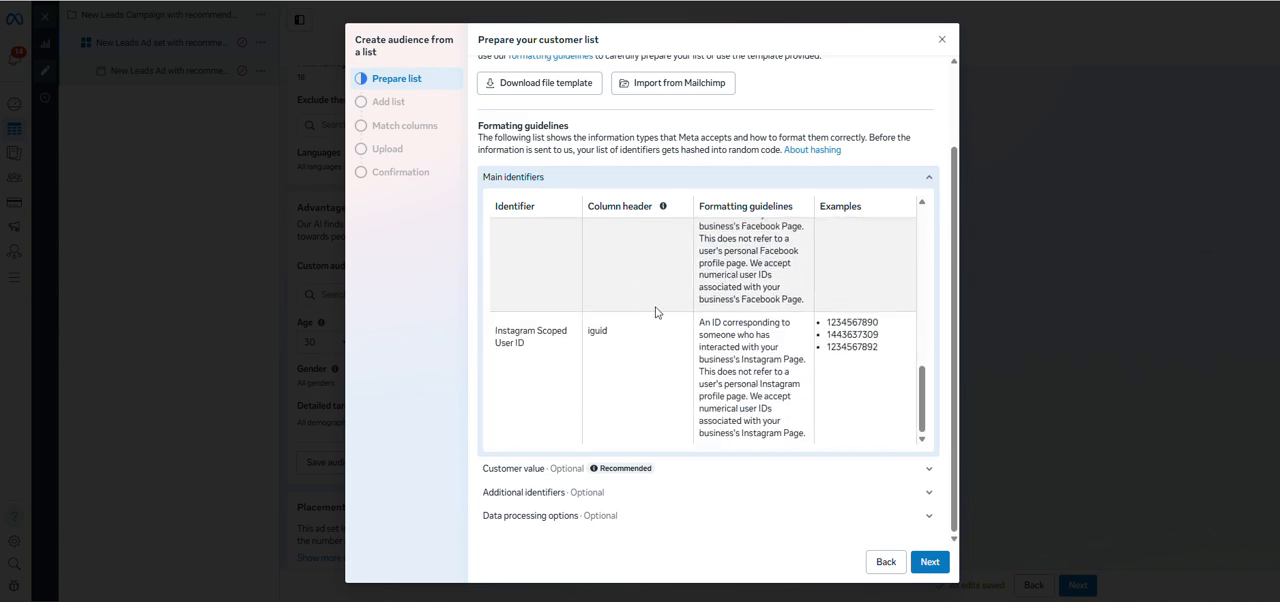
{"action": "scroll", "coordinate": [655, 313], "scroll_direction": "up", "scroll_amount": 5}
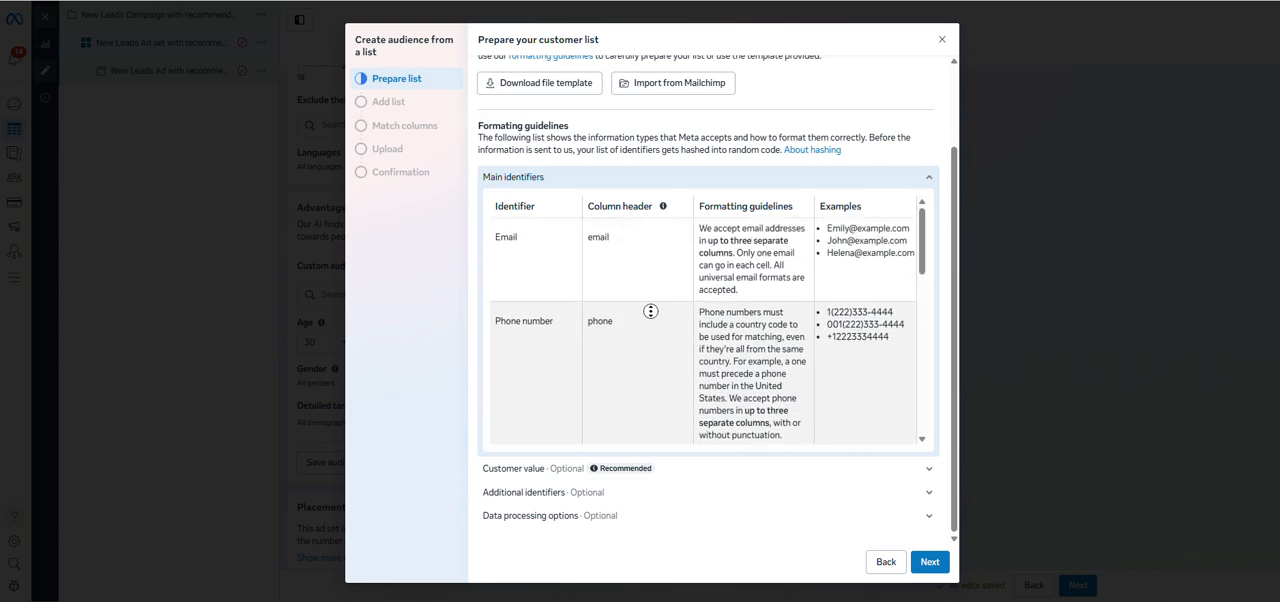
Review the list file requirements and the column headers and example values of the main identifiers once more.
{"action": "scroll", "coordinate": [650, 311], "scroll_direction": "down", "scroll_amount": 5}
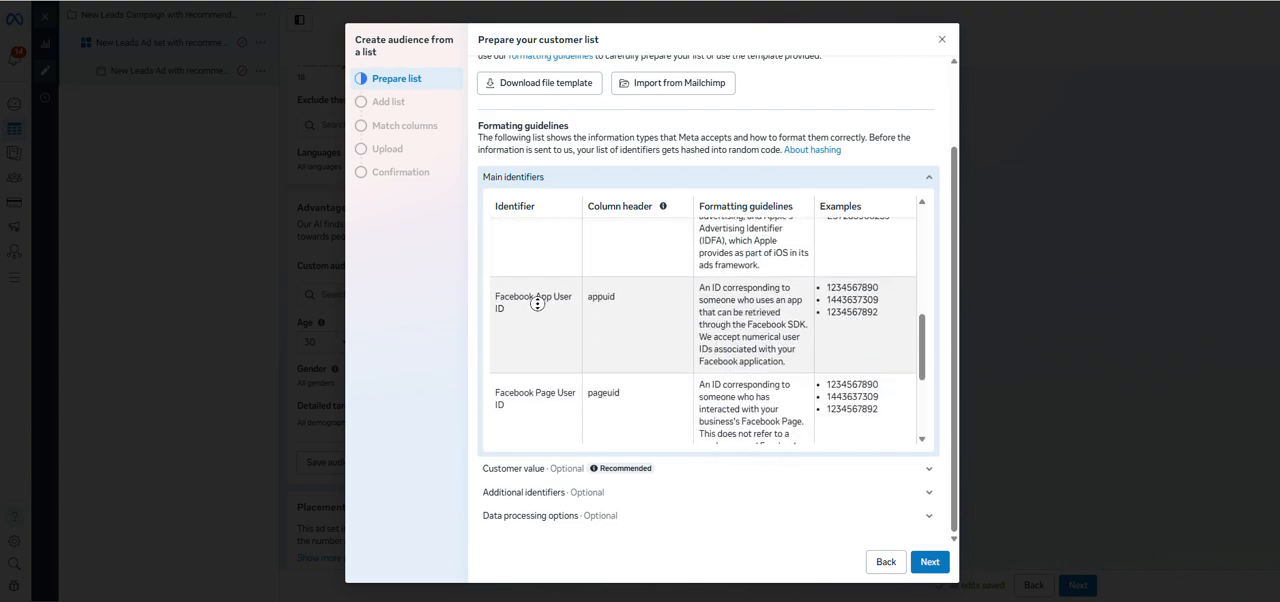
{"action": "scroll", "coordinate": [537, 303], "scroll_direction": "up", "scroll_amount": 4}
{"action": "scroll", "coordinate": [475, 268], "scroll_direction": "up", "scroll_amount": 2}
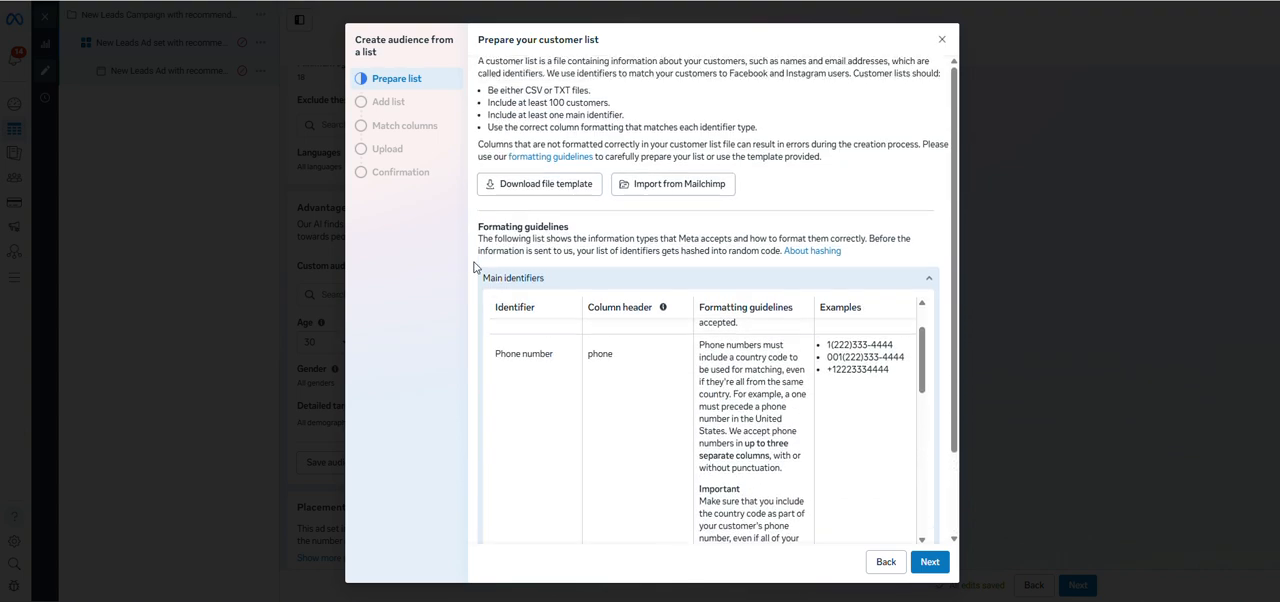
{"action": "scroll", "coordinate": [475, 268], "scroll_direction": "down", "scroll_amount": 2}
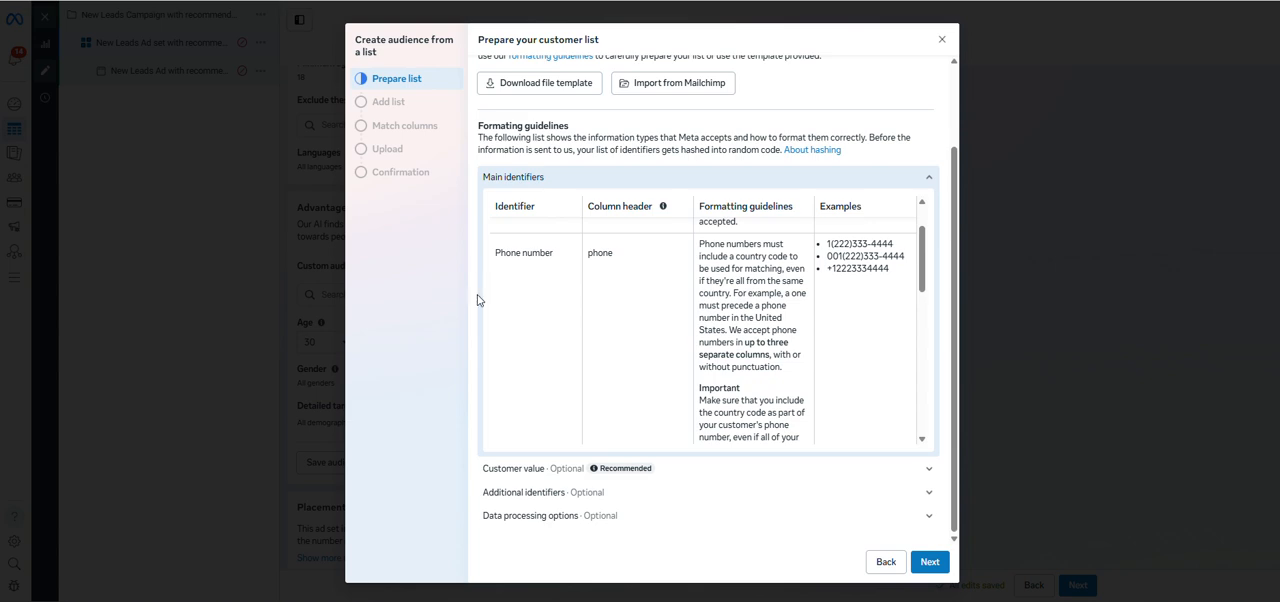
{"action": "scroll", "coordinate": [560, 285], "scroll_direction": "down", "scroll_amount": 8}
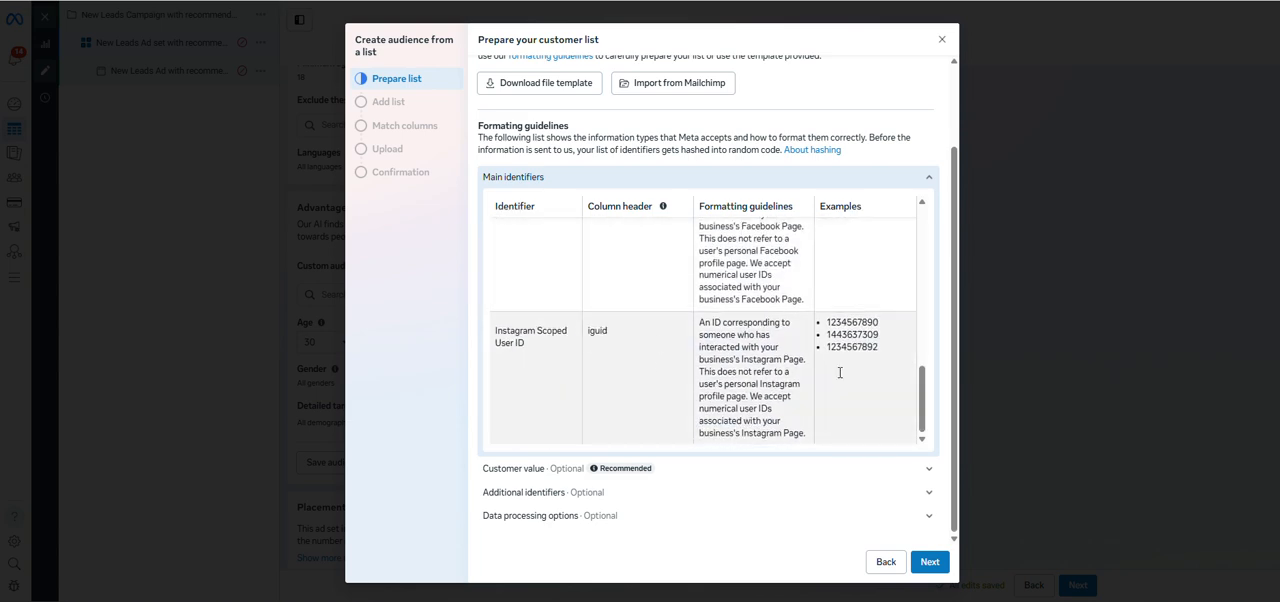
{"action": "scroll", "coordinate": [809, 286], "scroll_direction": "up", "scroll_amount": 5}
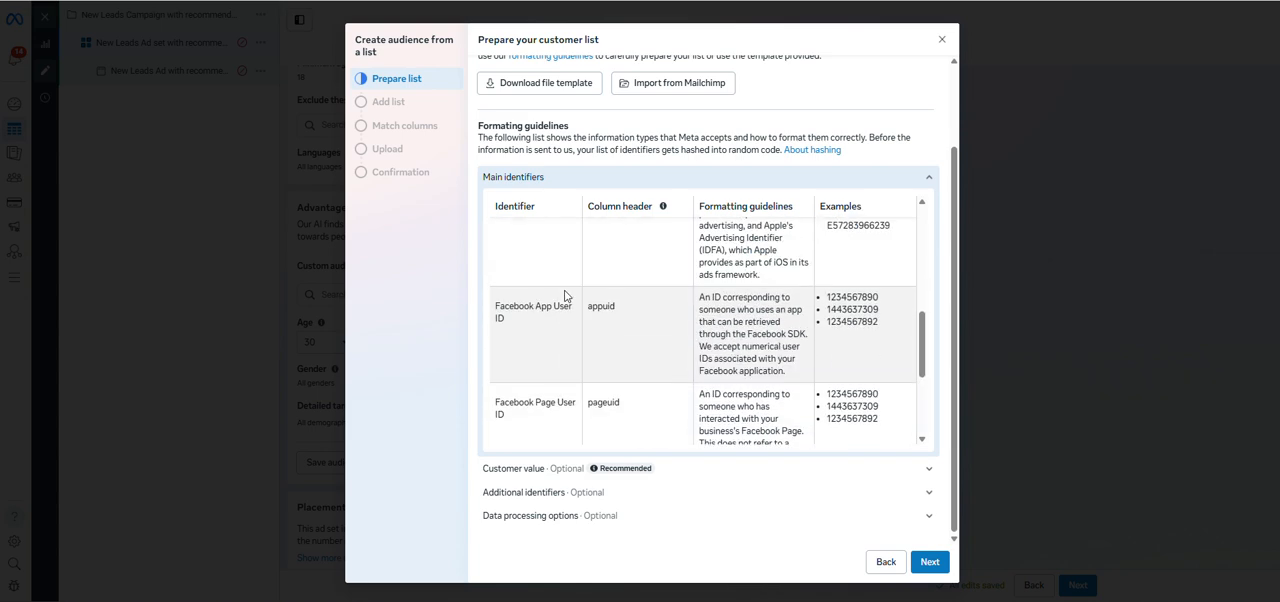
{"action": "scroll", "coordinate": [630, 282], "scroll_direction": "up", "scroll_amount": 5}
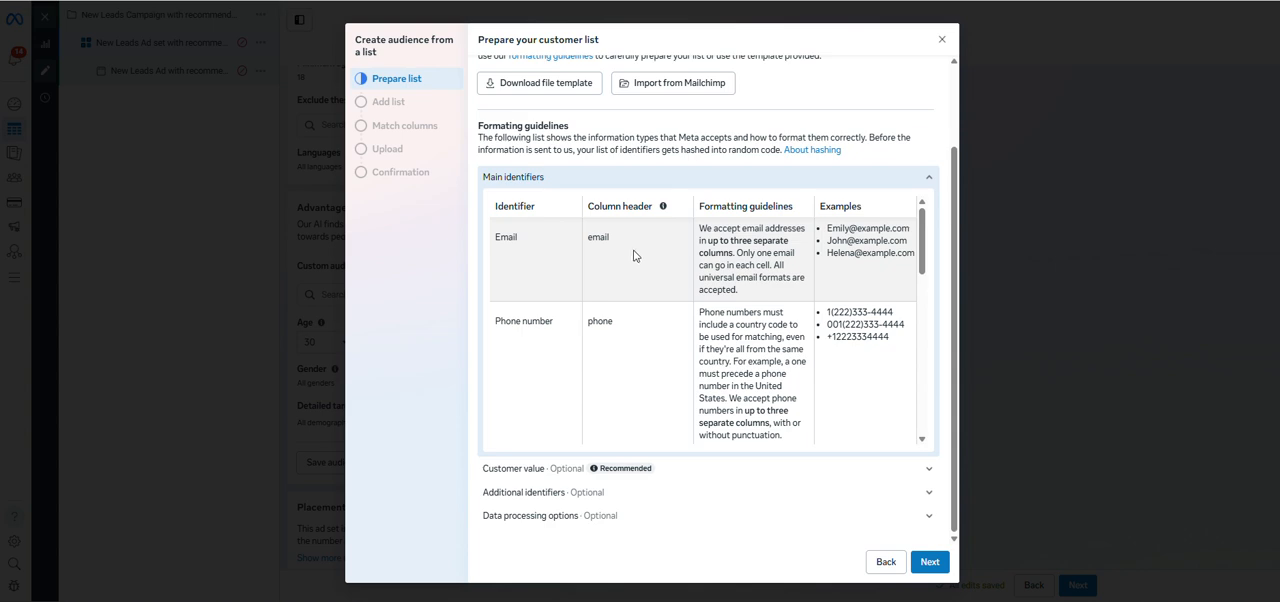
{"action": "scroll", "coordinate": [635, 254], "scroll_direction": "down", "scroll_amount": 5}
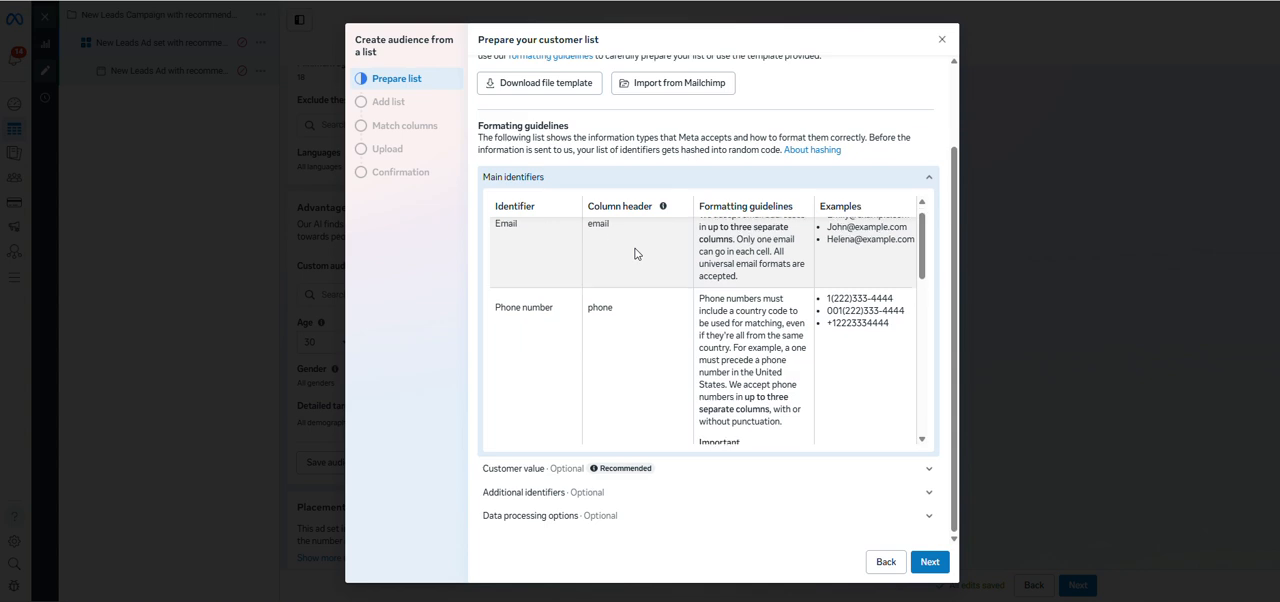
{"action": "scroll", "coordinate": [635, 256], "scroll_direction": "down", "scroll_amount": 3}
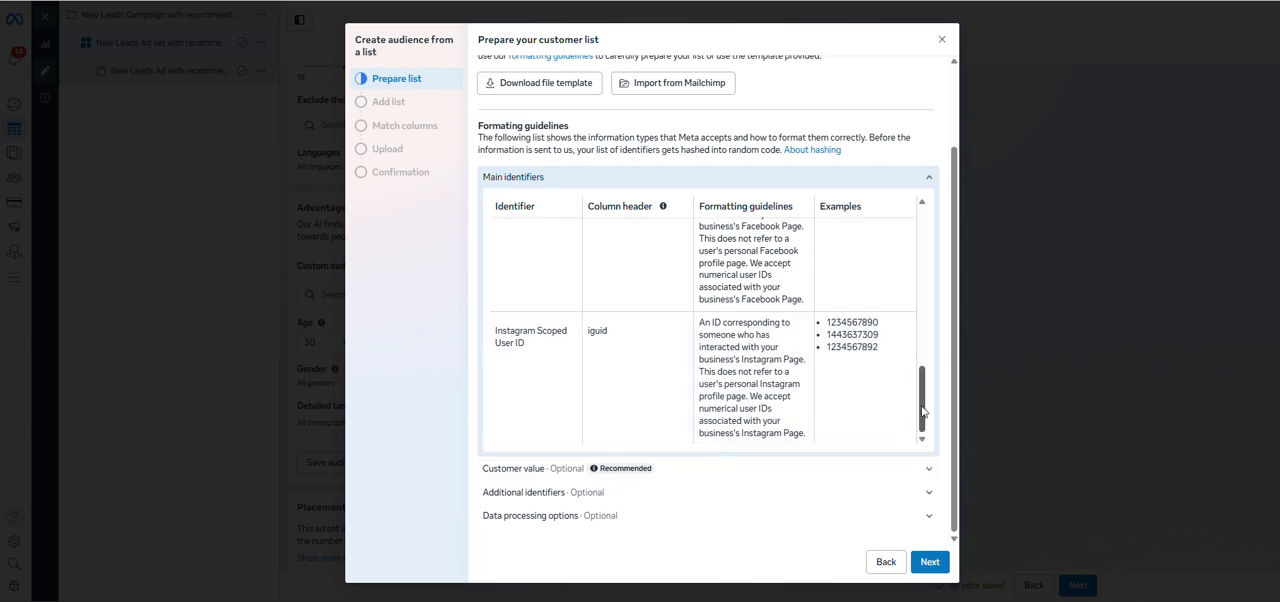
{"action": "mouse_move", "coordinate": [921, 420]}
{"action": "left_mouse_down"}
{"action": "mouse_move", "coordinate": [924, 240]}
{"action": "mouse_move", "coordinate": [921, 425]}
{"action": "left_mouse_up"}
Expand the optional Additional identifiers and examine their formatting guidelines alongside those of the main identifiers.
{"action": "left_click", "coordinate": [929, 492]}
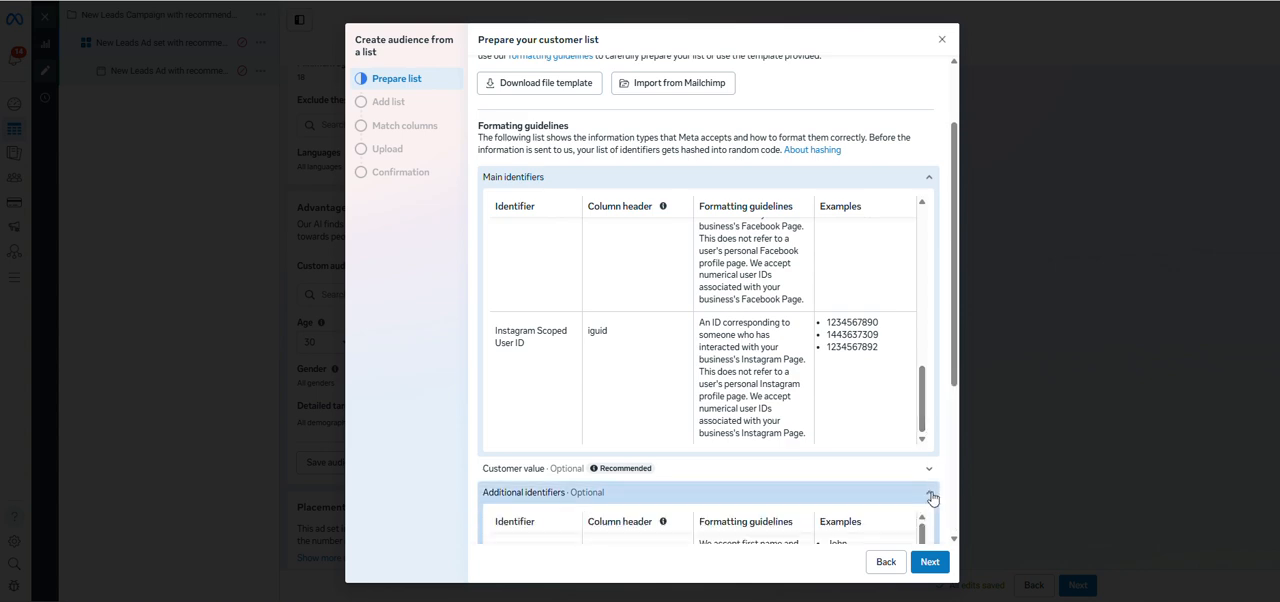
{"action": "scroll", "coordinate": [749, 458], "scroll_direction": "down", "scroll_amount": 3}
{"action": "scroll", "coordinate": [543, 403], "scroll_direction": "up", "scroll_amount": 3}
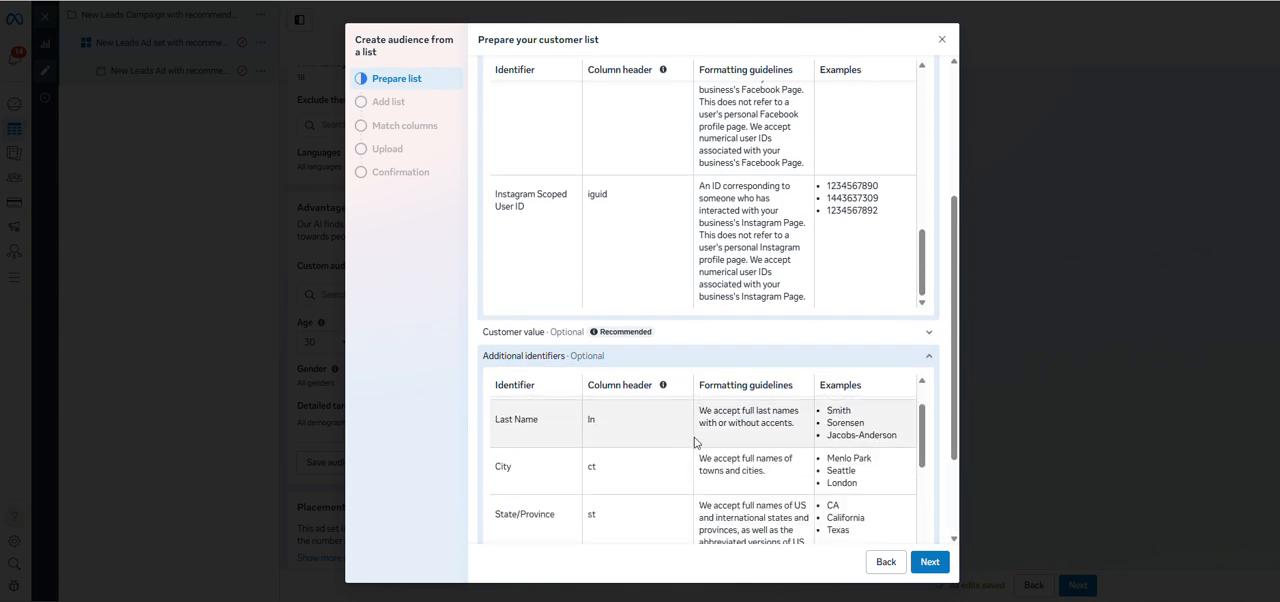
{"action": "scroll", "coordinate": [490, 395], "scroll_direction": "down", "scroll_amount": 4}
{"action": "scroll", "coordinate": [481, 389], "scroll_direction": "down", "scroll_amount": 2}
{"action": "scroll", "coordinate": [474, 394], "scroll_direction": "up", "scroll_amount": 10}
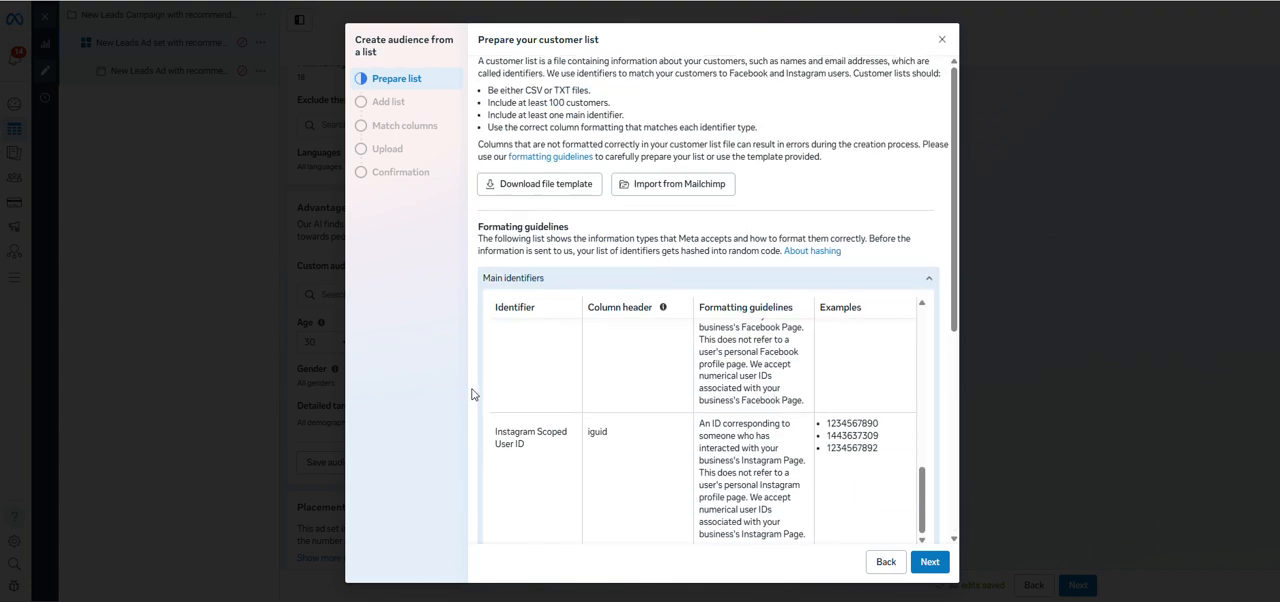
{"action": "scroll", "coordinate": [513, 320], "scroll_direction": "down", "scroll_amount": 5}
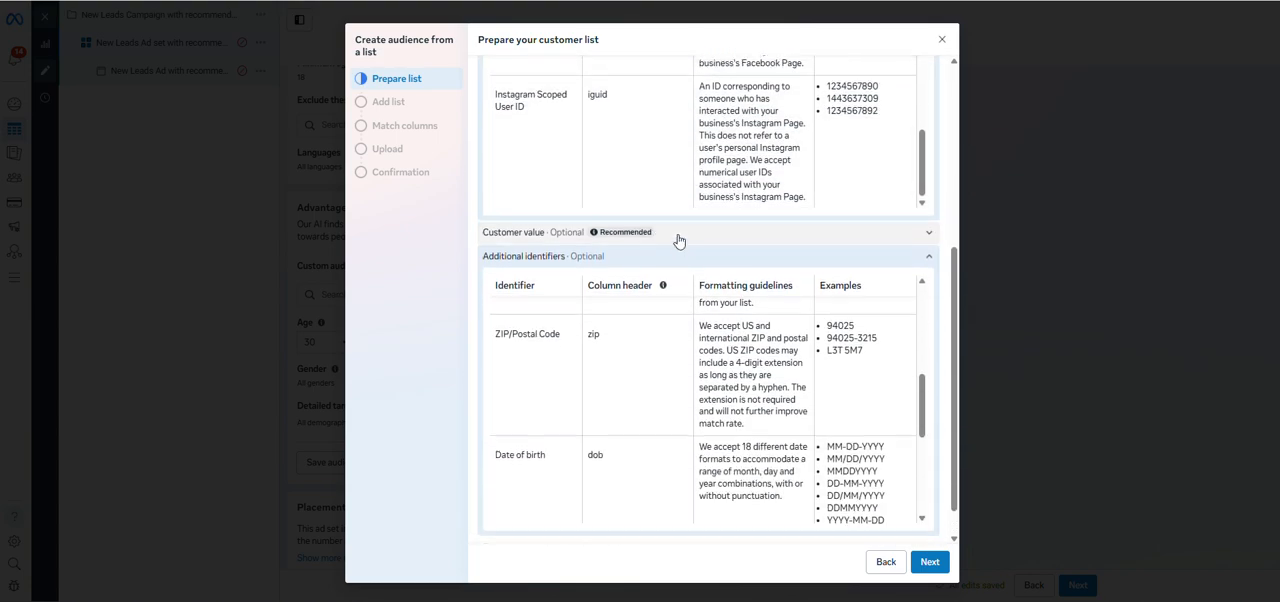
{"action": "scroll", "coordinate": [690, 280], "scroll_direction": "up", "scroll_amount": 3}
{"action": "scroll", "coordinate": [695, 298], "scroll_direction": "up", "scroll_amount": 10}
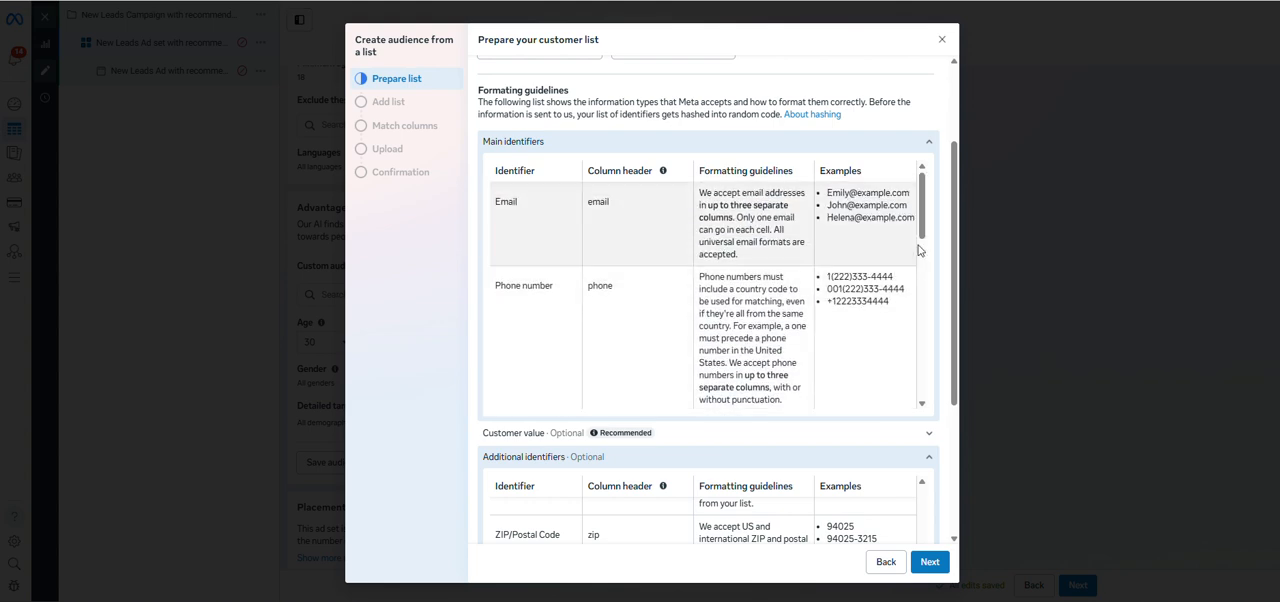
{"action": "scroll", "coordinate": [928, 236], "scroll_direction": "up", "scroll_amount": 3}
{"action": "scroll", "coordinate": [556, 173], "scroll_direction": "down", "scroll_amount": 2}
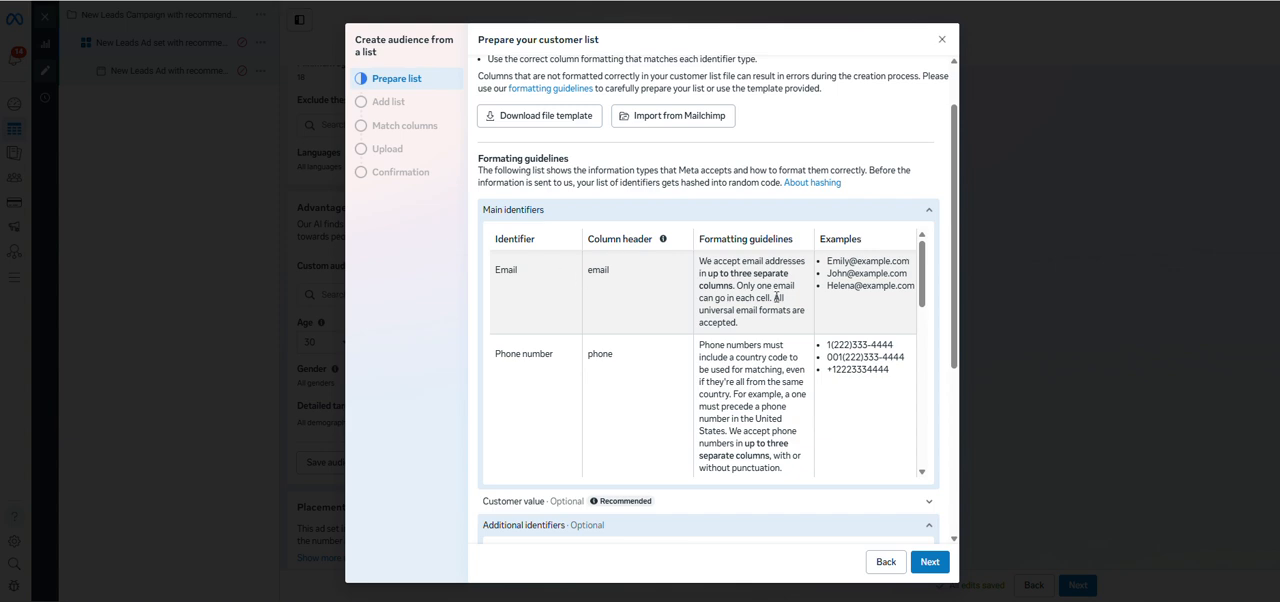
{"action": "left_click_drag", "start_coordinate": [922, 284], "coordinate": [926, 479]}
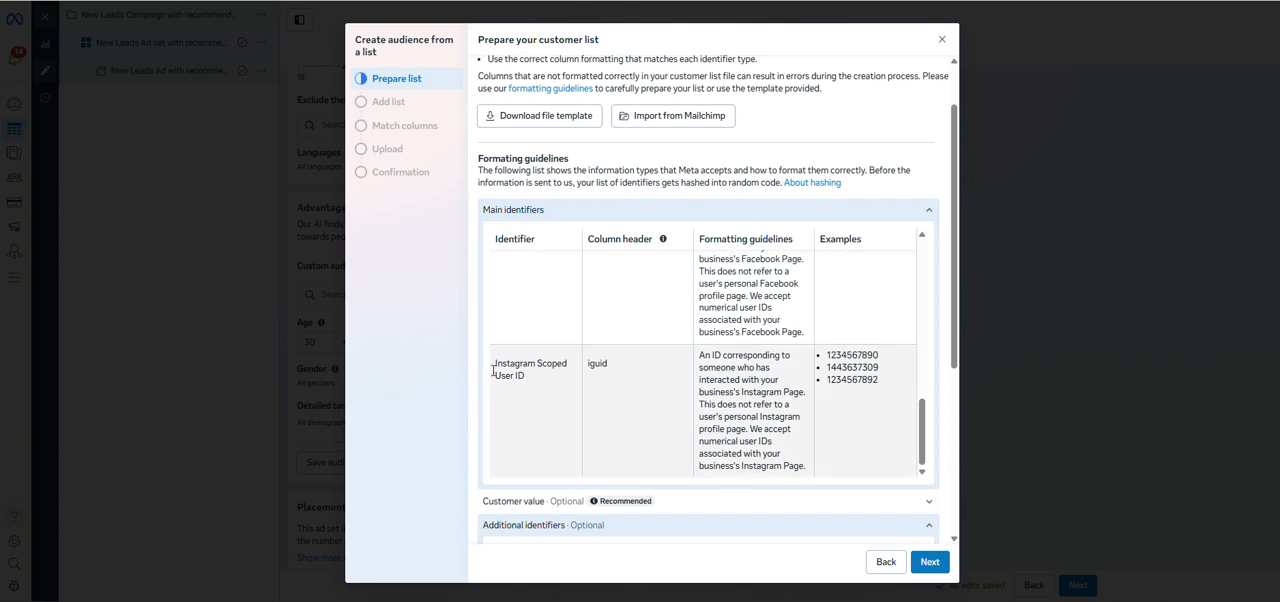
{"action": "scroll", "coordinate": [674, 440], "scroll_direction": "down", "scroll_amount": 2}
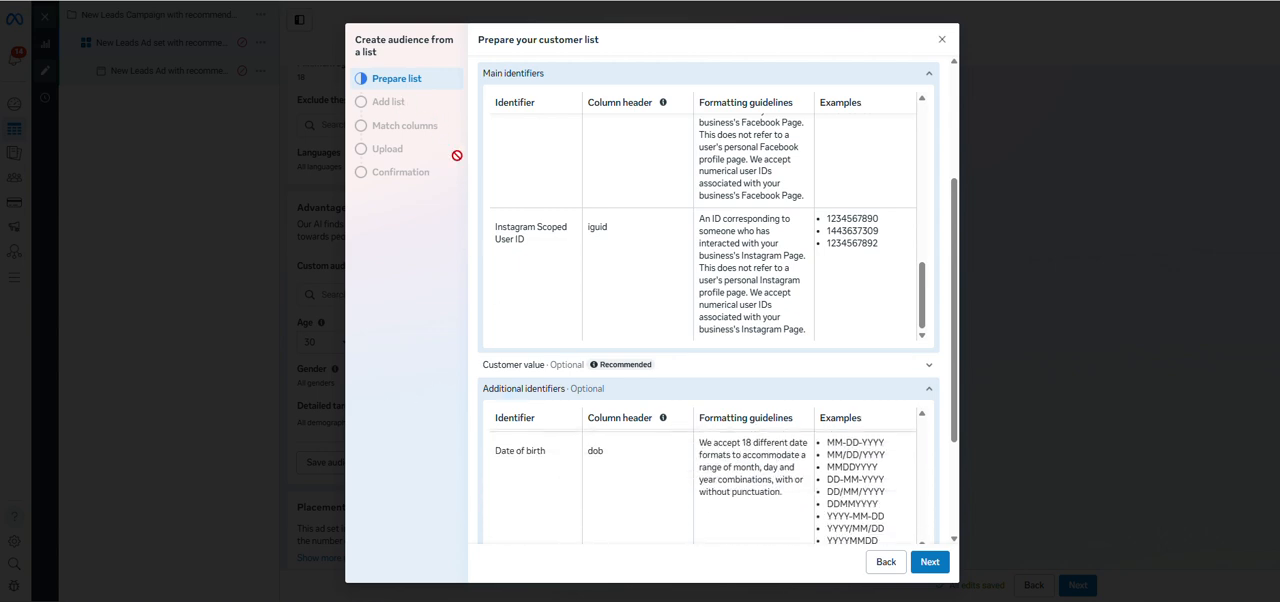
Continue to adding the list, with comma-separated values pasted as the input method, and accept the Custom audiences terms.
{"action": "left_click", "coordinate": [930, 562]}
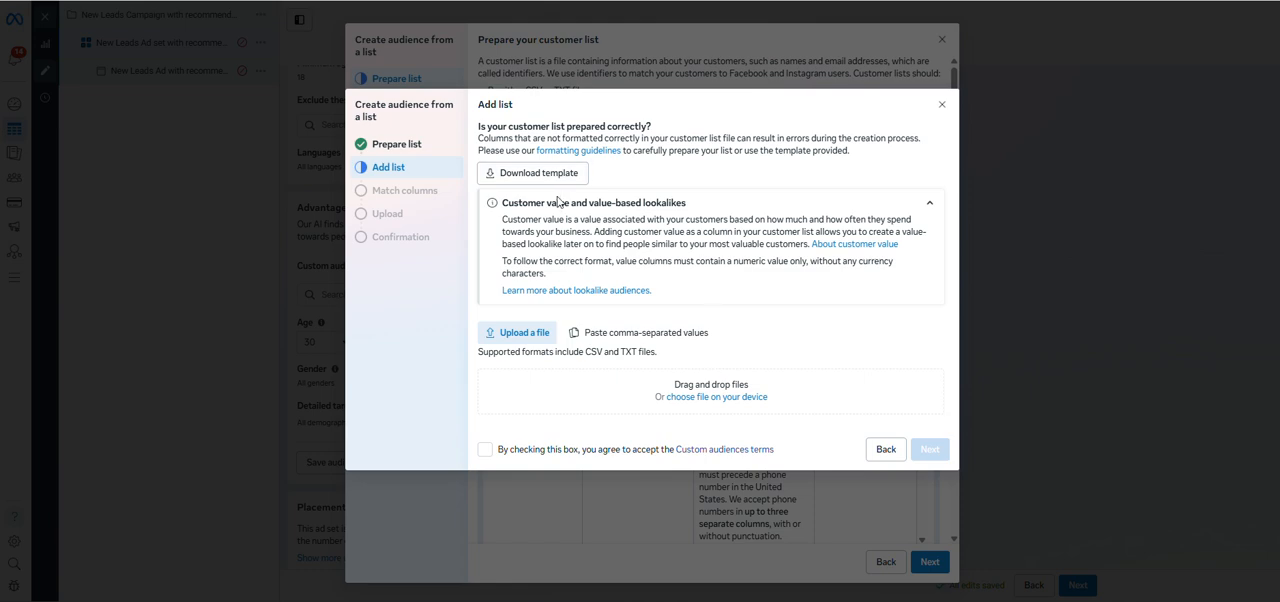
{"action": "left_click", "coordinate": [605, 337]}
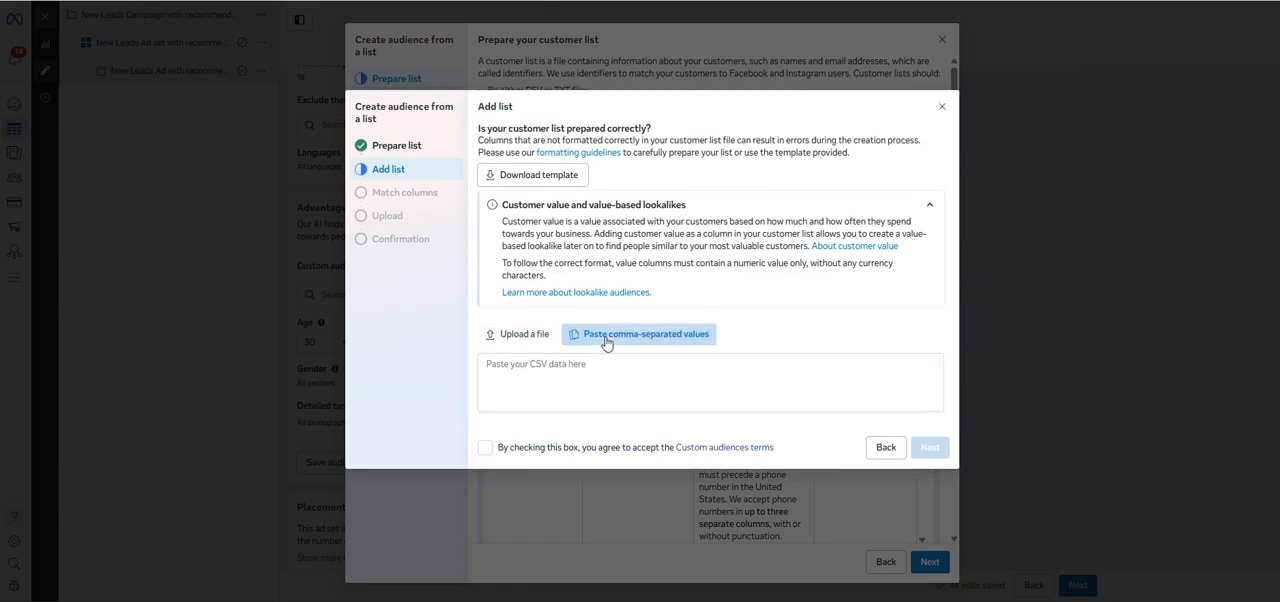
{"action": "left_click", "coordinate": [632, 387]}
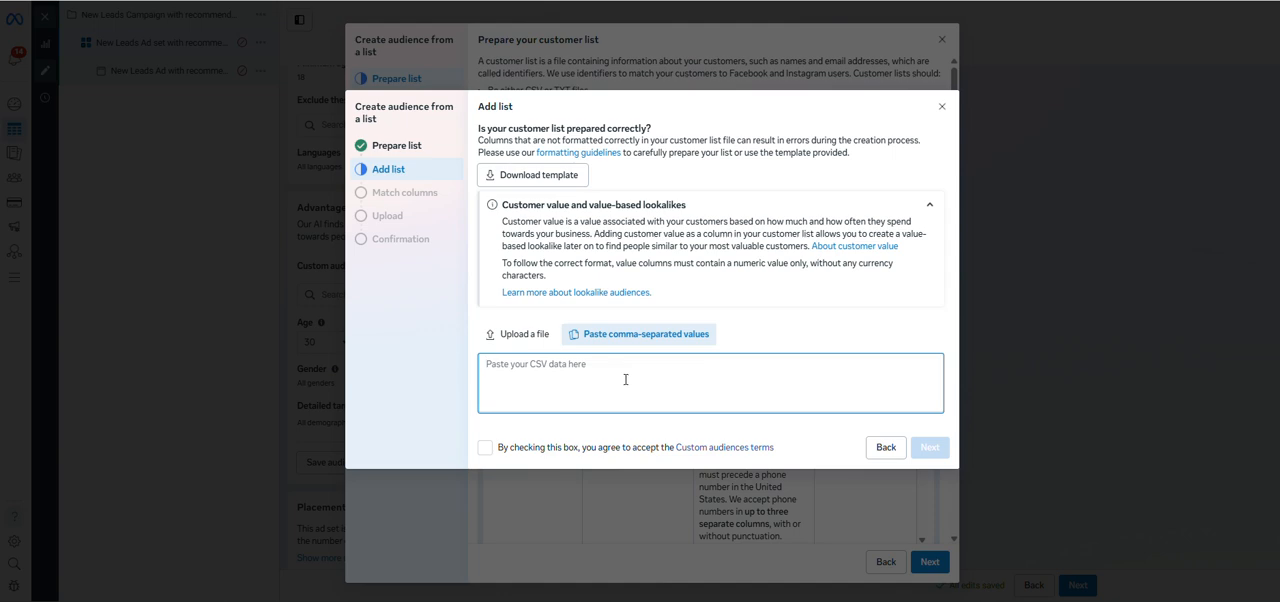
{"action": "left_click", "coordinate": [446, 317]}
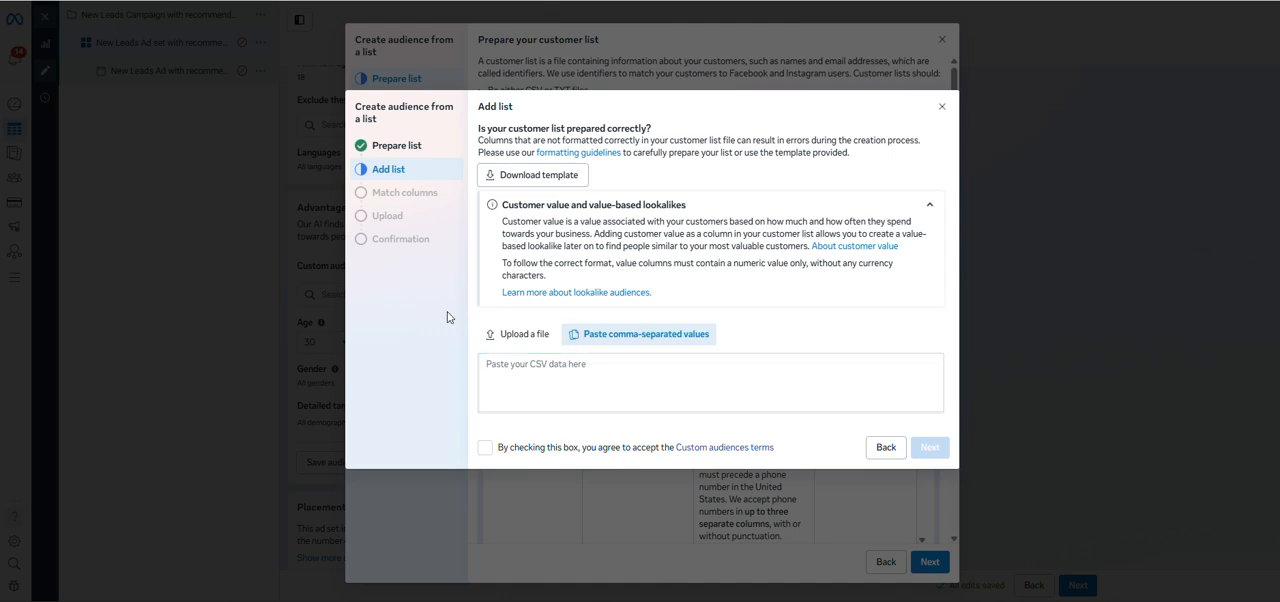
{"action": "left_click", "coordinate": [485, 447]}
{"action": "left_click", "coordinate": [560, 364]}
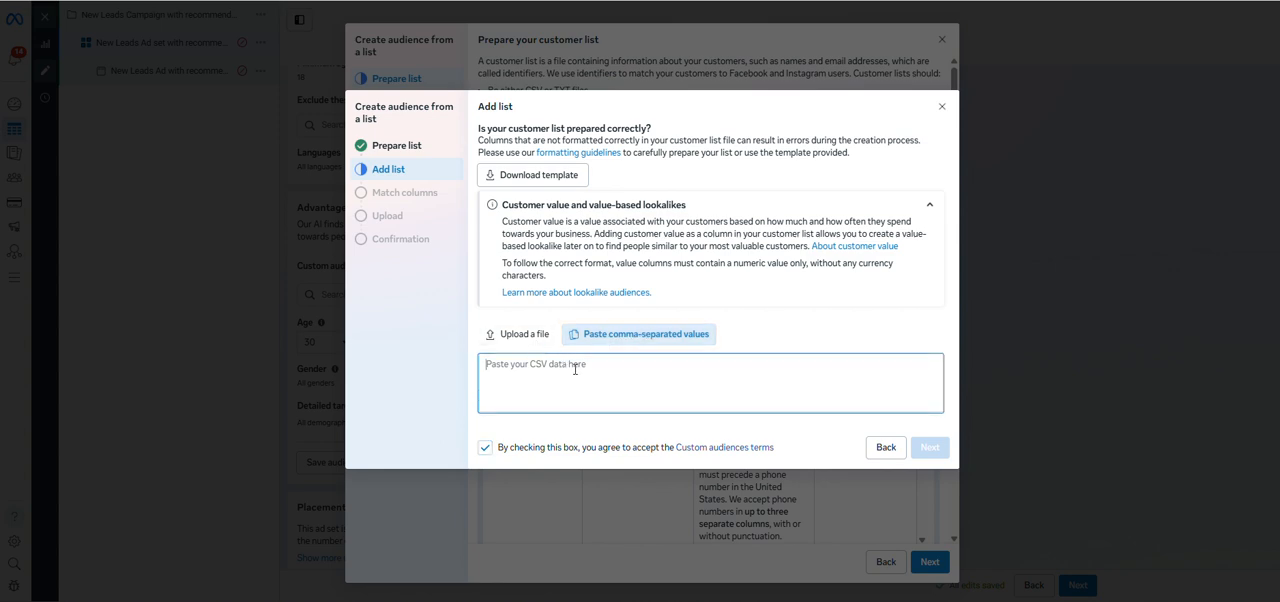
Upload the file Account negative keywords report.csv as the customer list and close the audience creation without finishing it.
{"action": "left_click", "coordinate": [528, 336]}
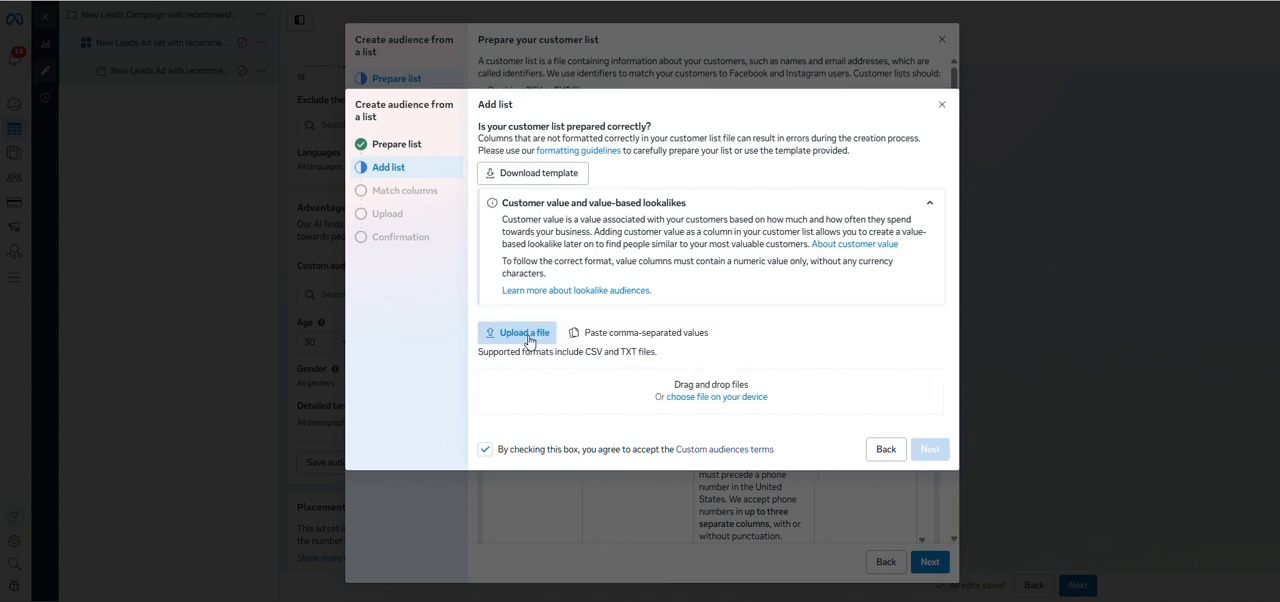
{"action": "left_click", "coordinate": [724, 397]}
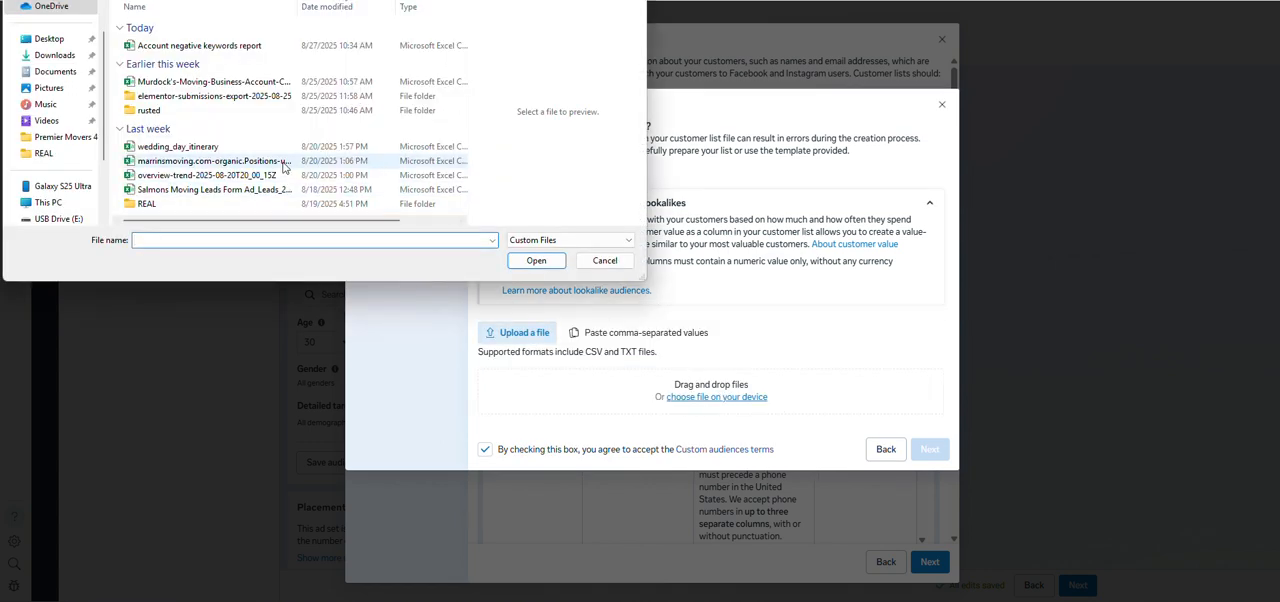
{"action": "left_click", "coordinate": [212, 46]}
{"action": "left_click", "coordinate": [533, 260]}
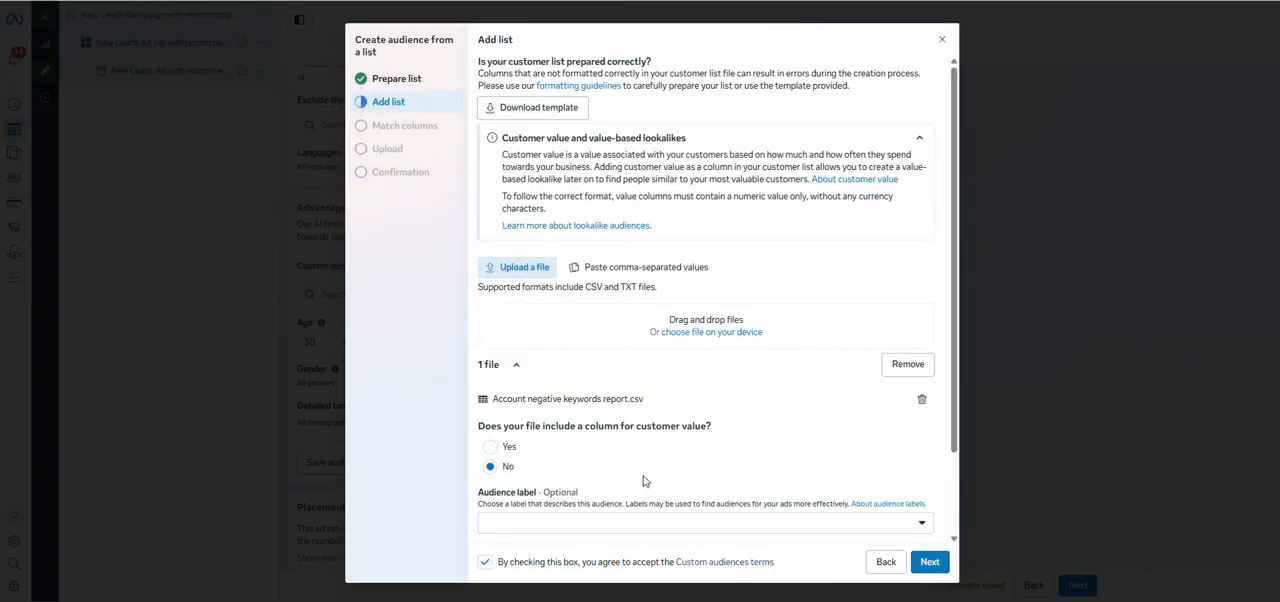
{"action": "scroll", "coordinate": [600, 440], "scroll_direction": "down", "scroll_amount": 2}
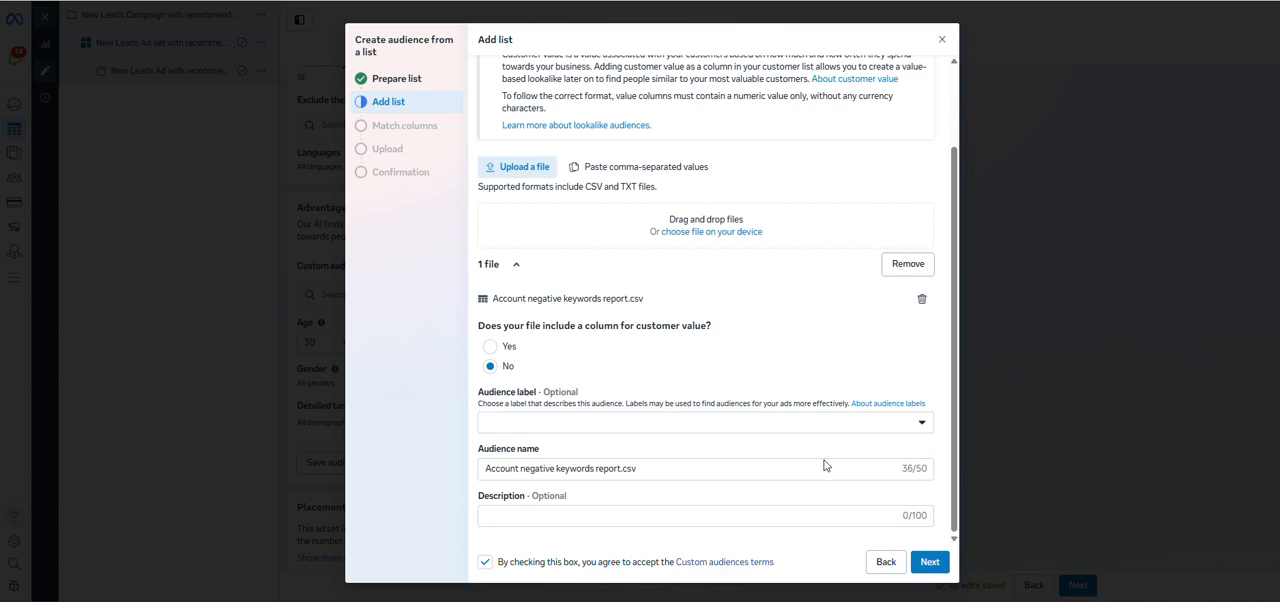
{"action": "left_click", "coordinate": [941, 40]}
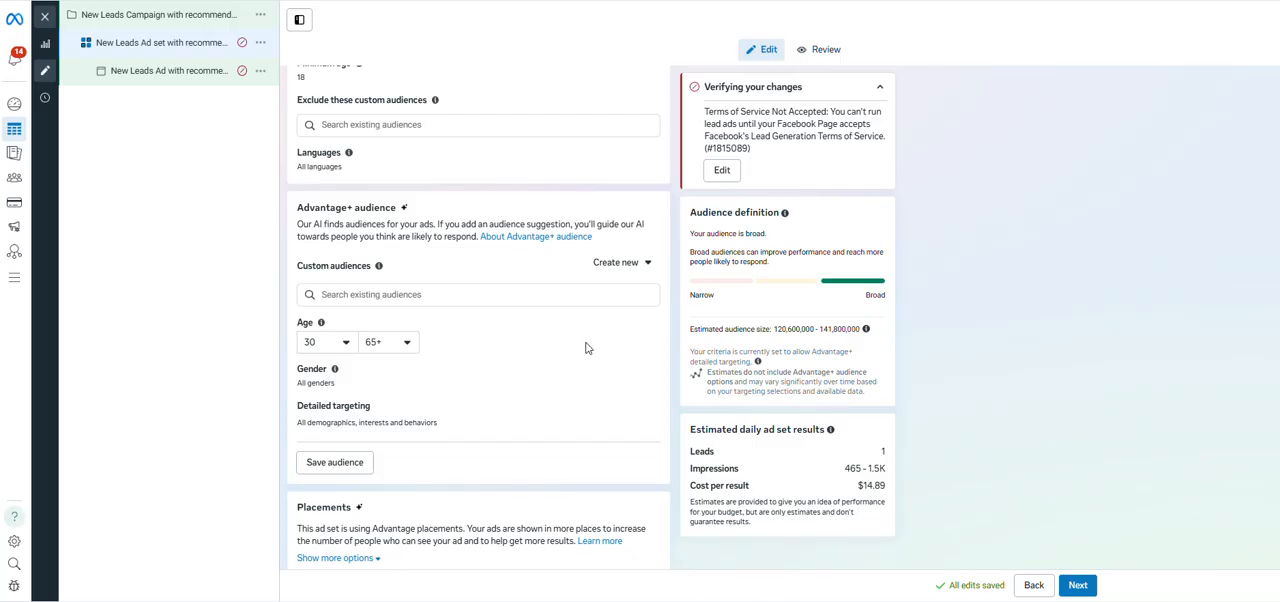
Check the existing lookalike and custom audiences available for the Advantage+ audience suggestion.
{"action": "left_click", "coordinate": [520, 295]}
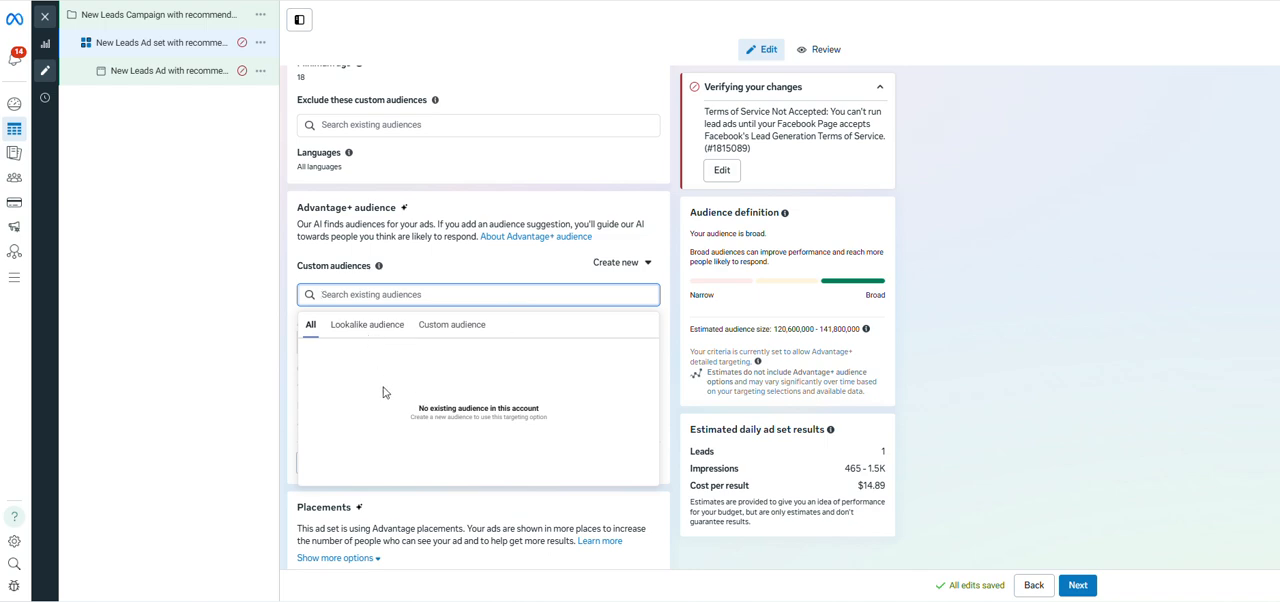
{"action": "left_click", "coordinate": [370, 330]}
{"action": "left_click", "coordinate": [455, 327]}
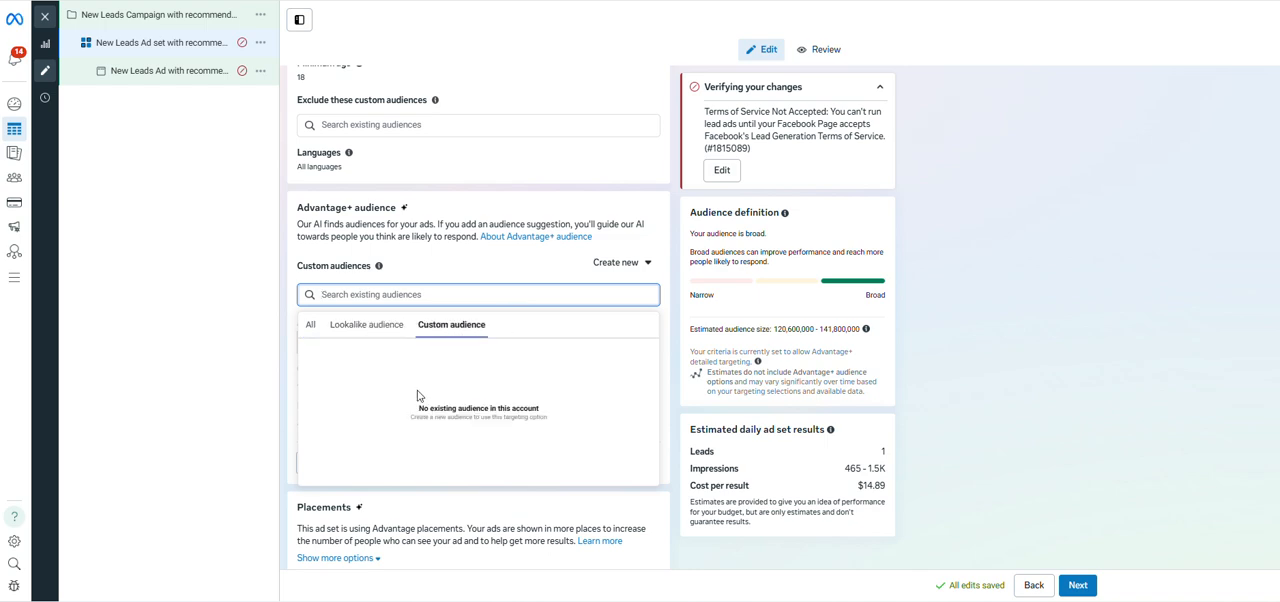
{"action": "left_click", "coordinate": [310, 327]}
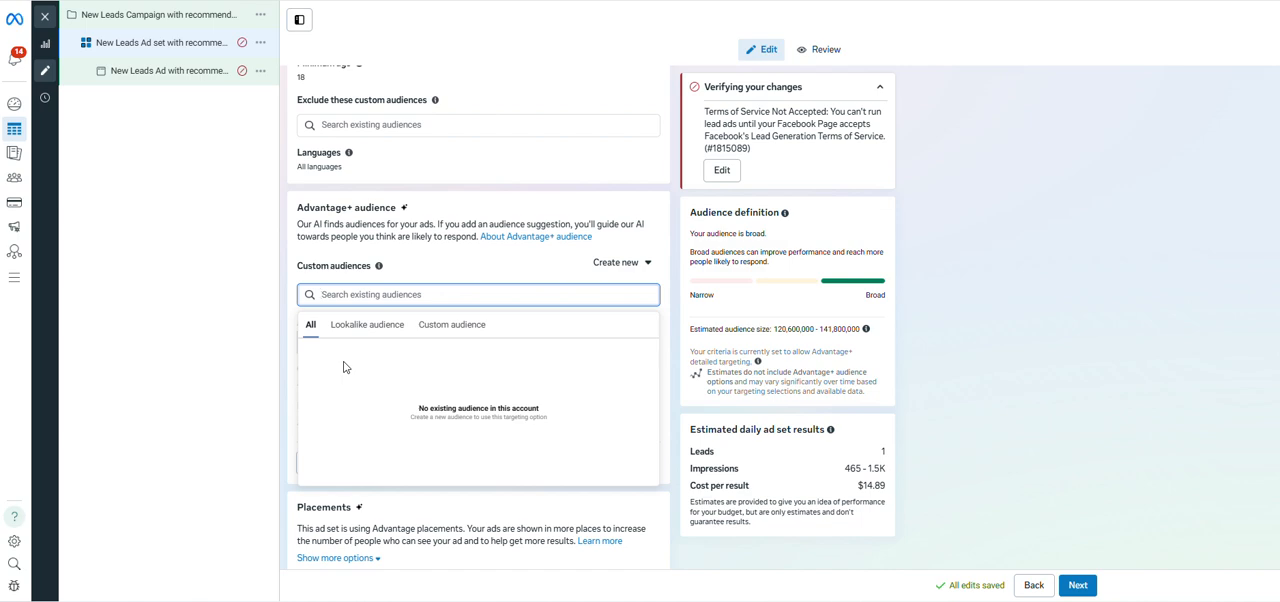
{"action": "scroll", "coordinate": [1031, 361], "scroll_direction": "down", "scroll_amount": 2}
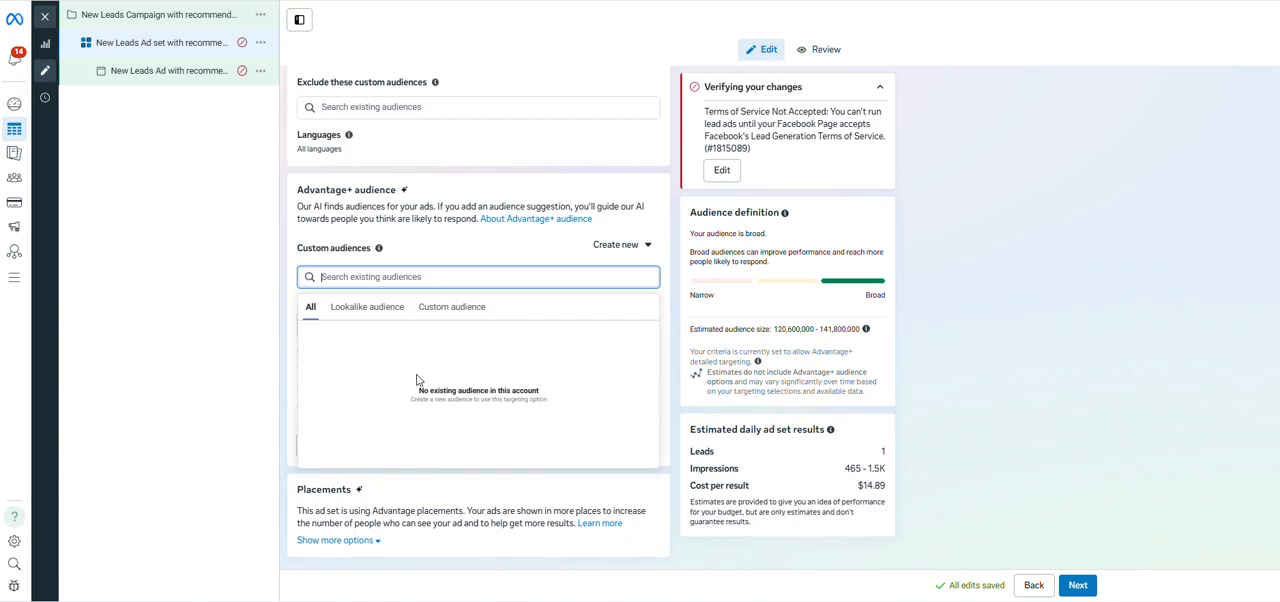
{"action": "left_click", "coordinate": [223, 391]}
Start creating a lookalike audience for the Advantage+ audience suggestion with a new custom audience as its source.
{"action": "left_click", "coordinate": [643, 251]}
{"action": "left_click", "coordinate": [655, 327]}
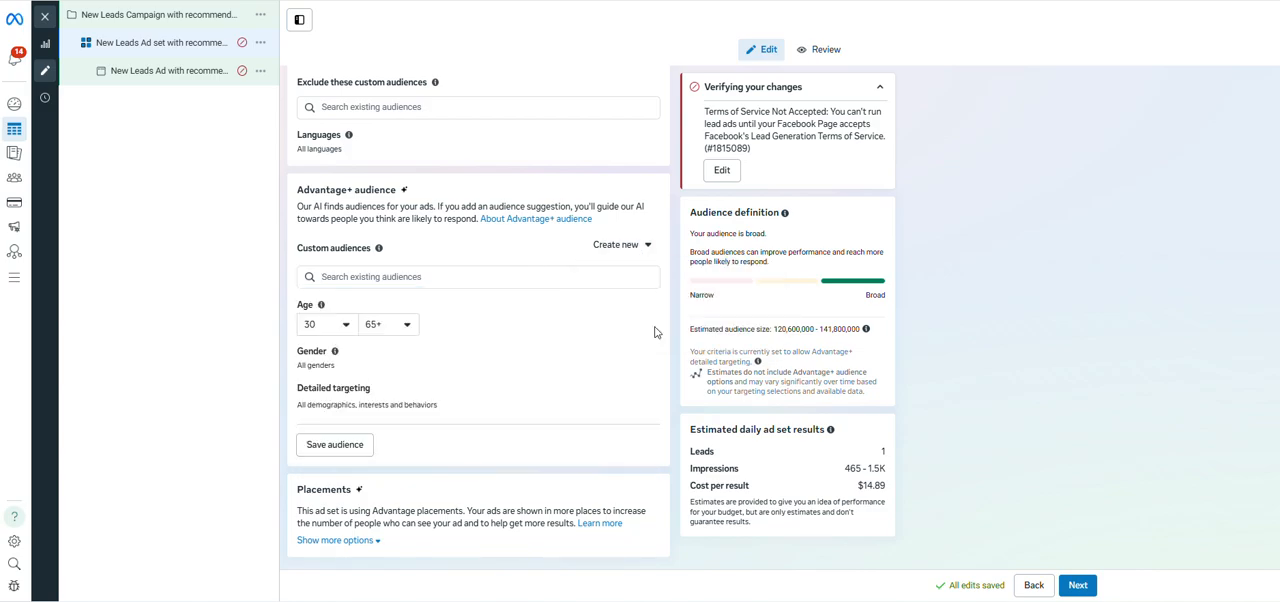
{"action": "left_click", "coordinate": [519, 173]}
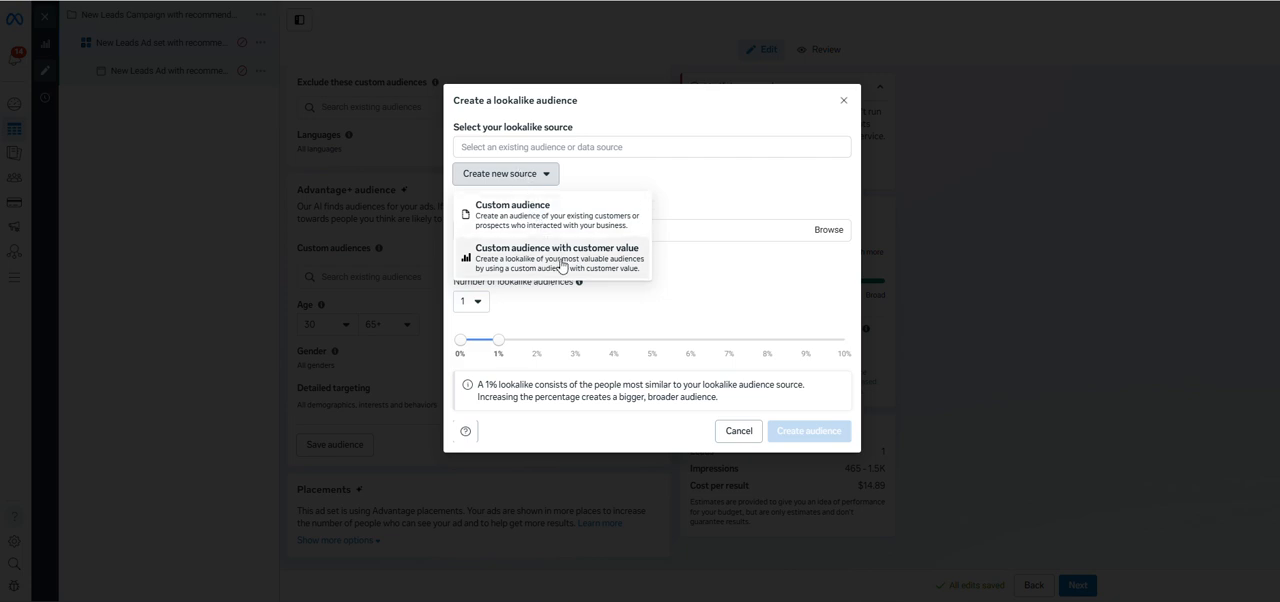
{"action": "left_click", "coordinate": [559, 229]}
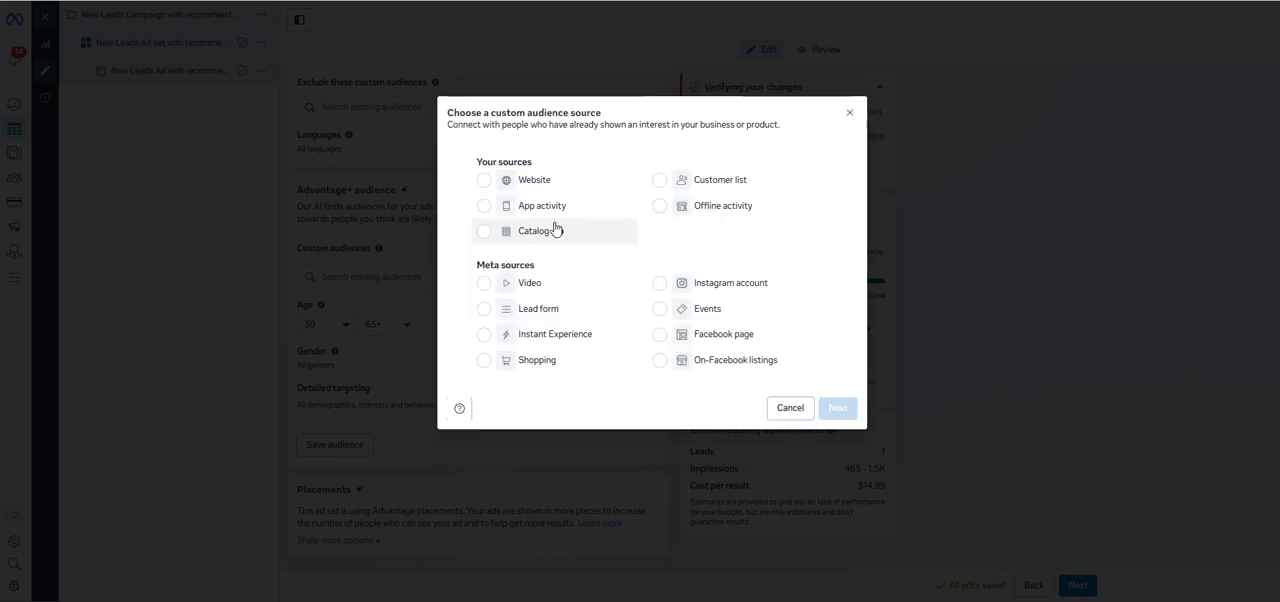
Choose Customer list as the source for the lookalike's custom audience and leave the list preparation without creating anything.
{"action": "left_click", "coordinate": [657, 189]}
{"action": "left_click", "coordinate": [838, 407]}
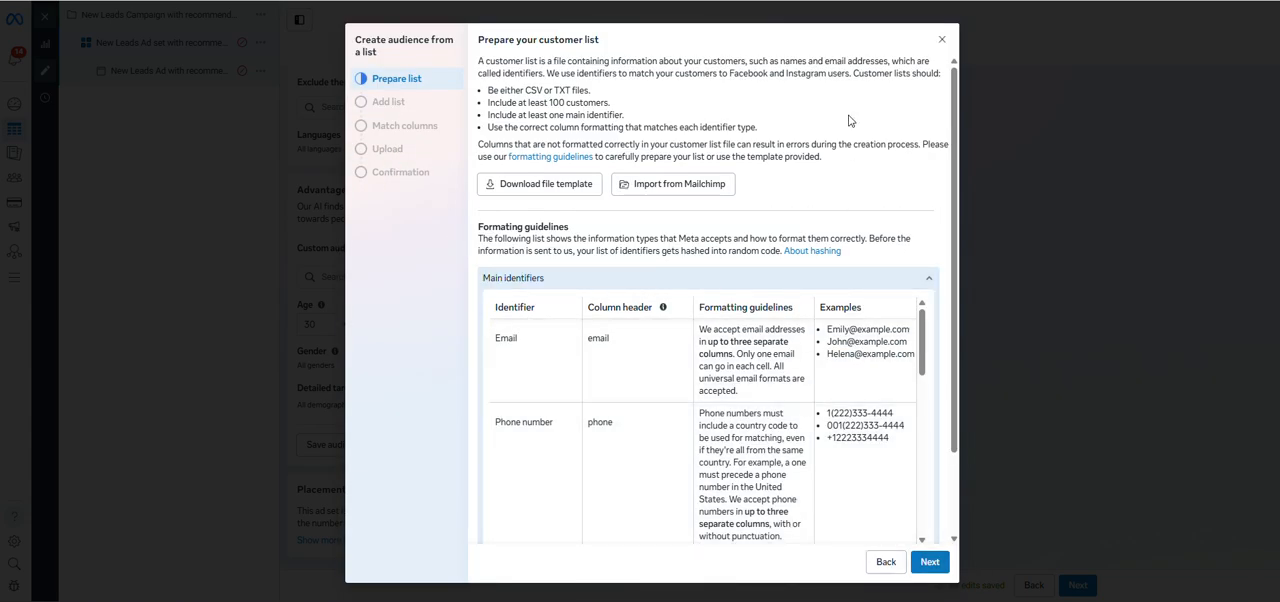
{"action": "left_click", "coordinate": [942, 42]}
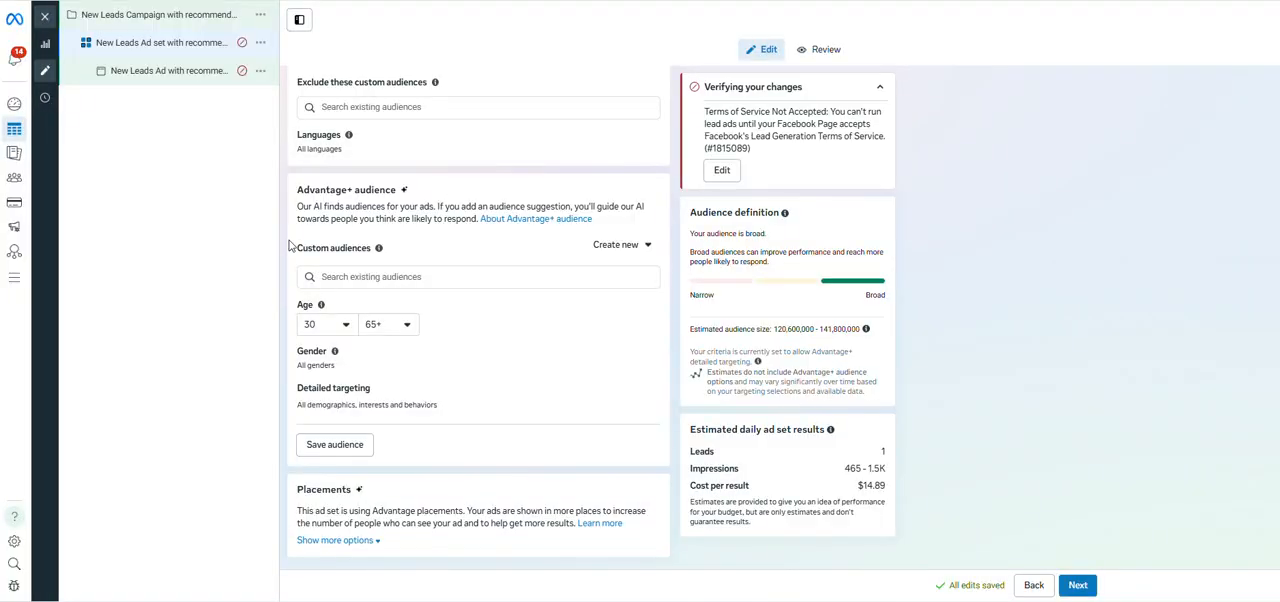